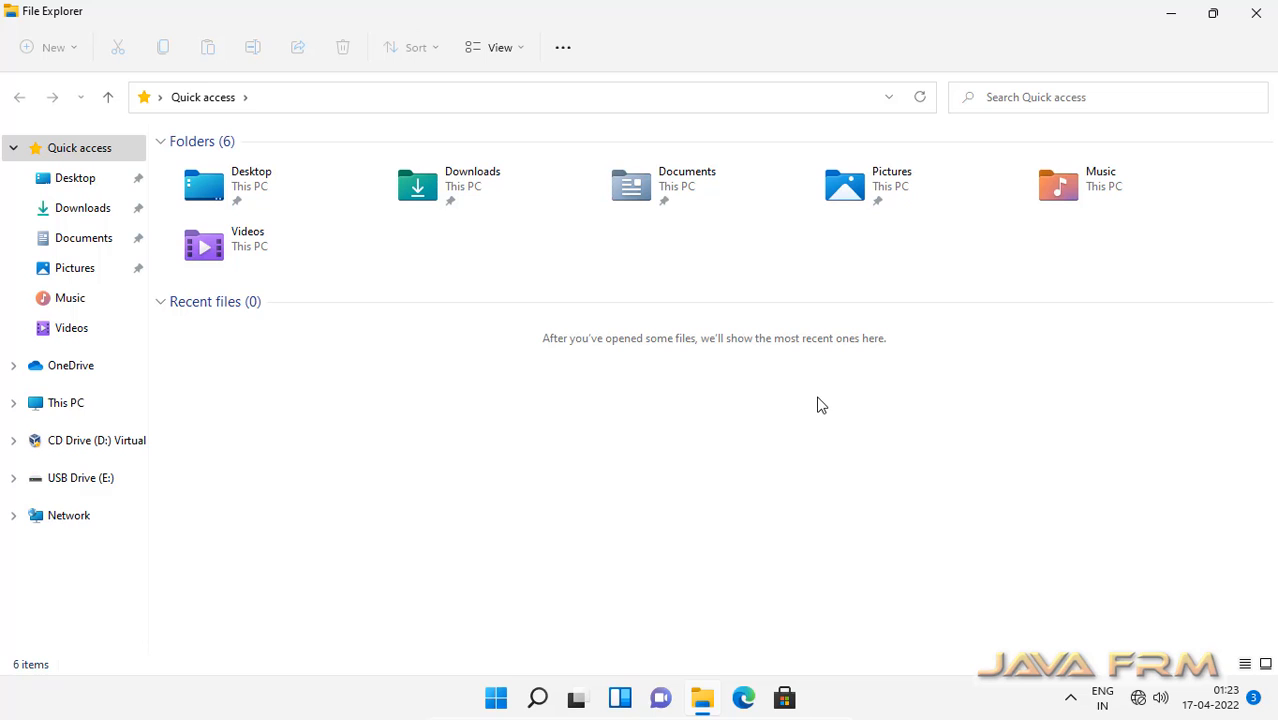
Open the openjdk-17.0.2_windows-x64_bin archive from the Windows11 folder on USB Drive (E:) in 7-Zip.
left_click(103, 480)
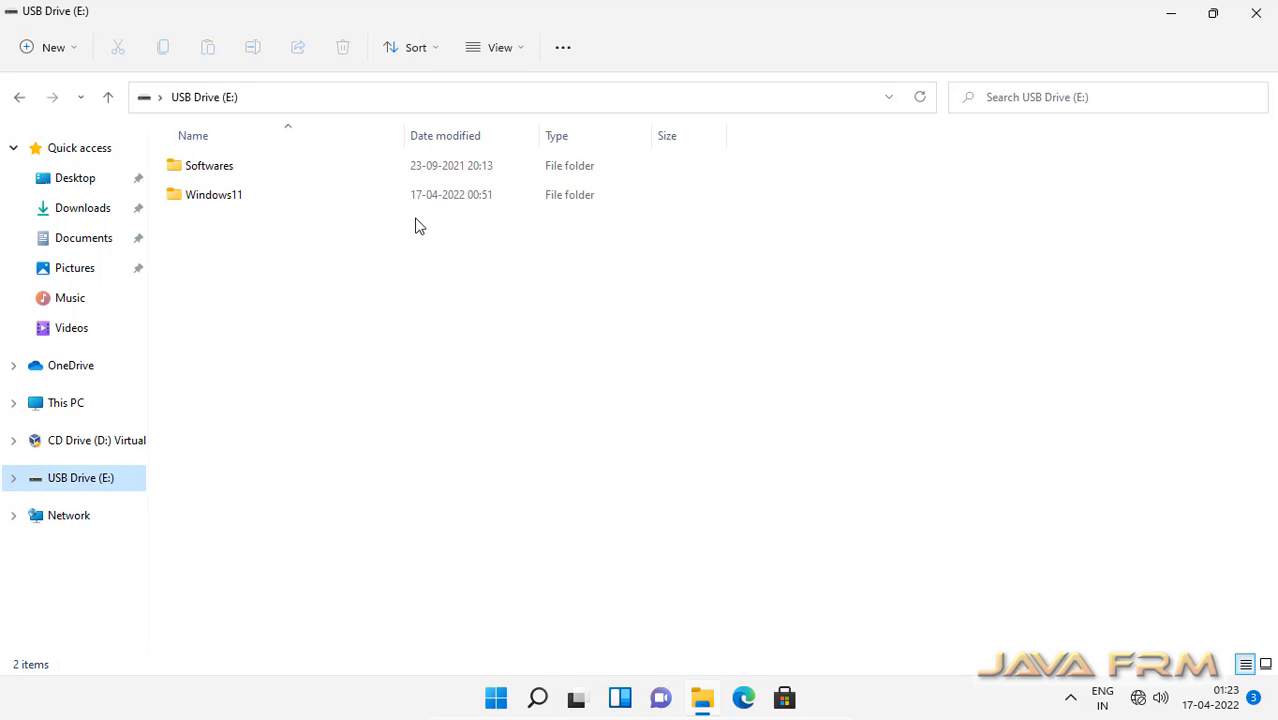
double_click(216, 199)
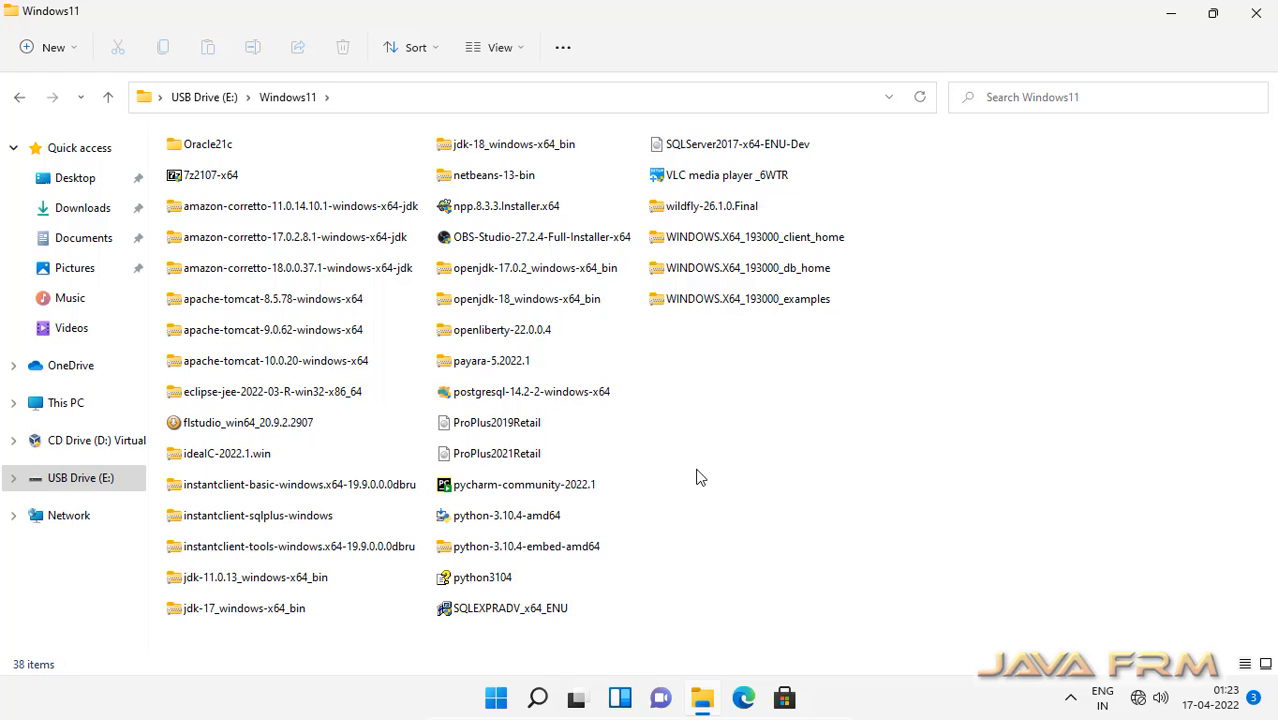
left_click(458, 274)
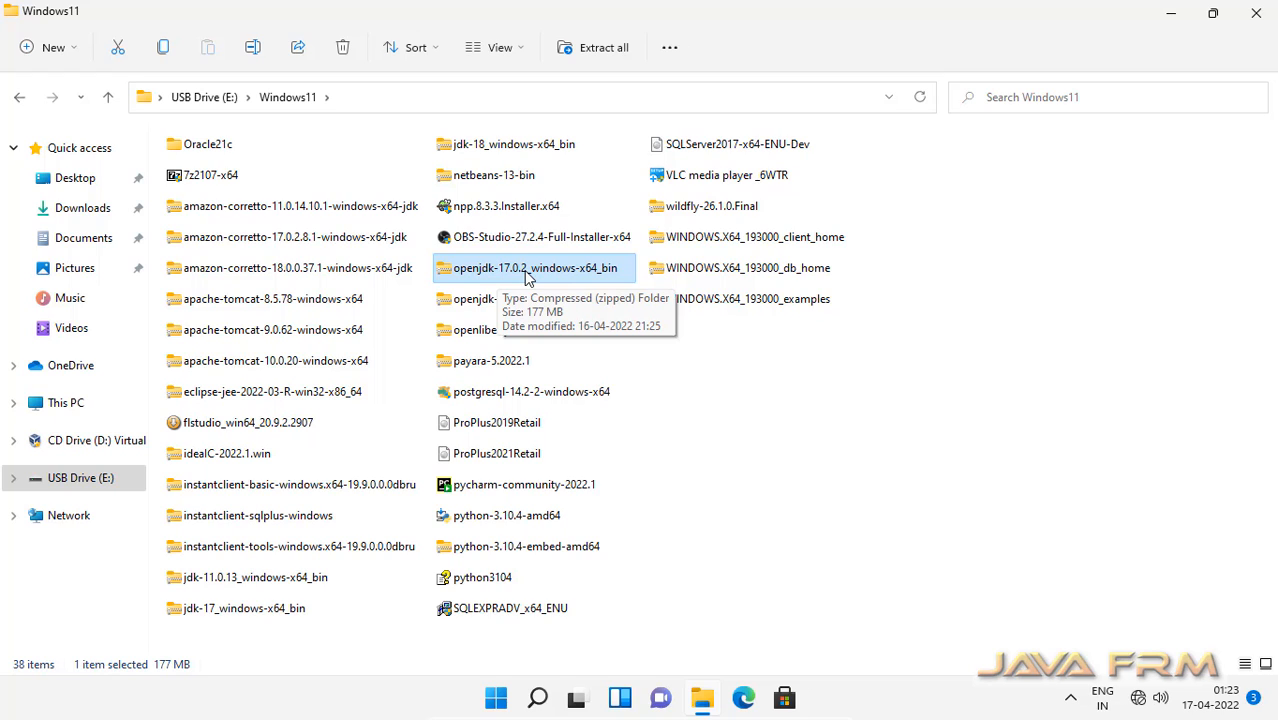
right_click(526, 274)
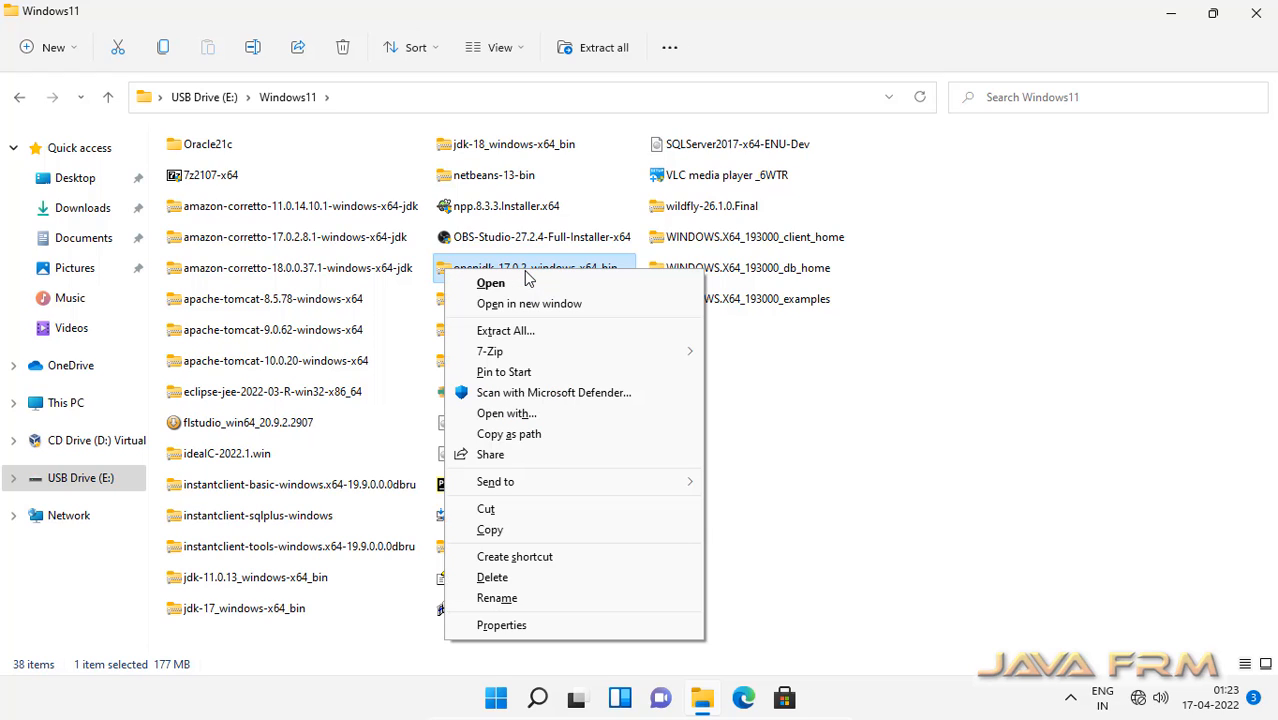
mouse_move(565, 350)
left_click(820, 356)
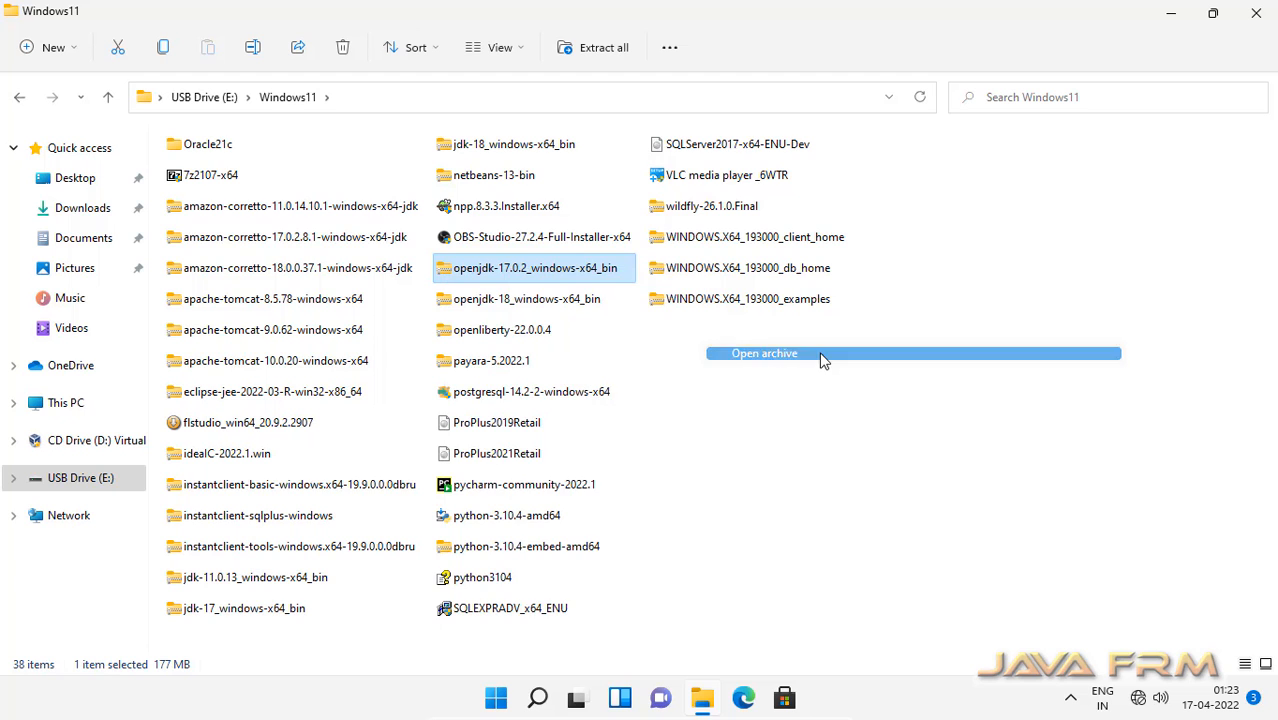
Extract the archive's jdk-17.0.2 folder to C:\.
left_click(190, 200)
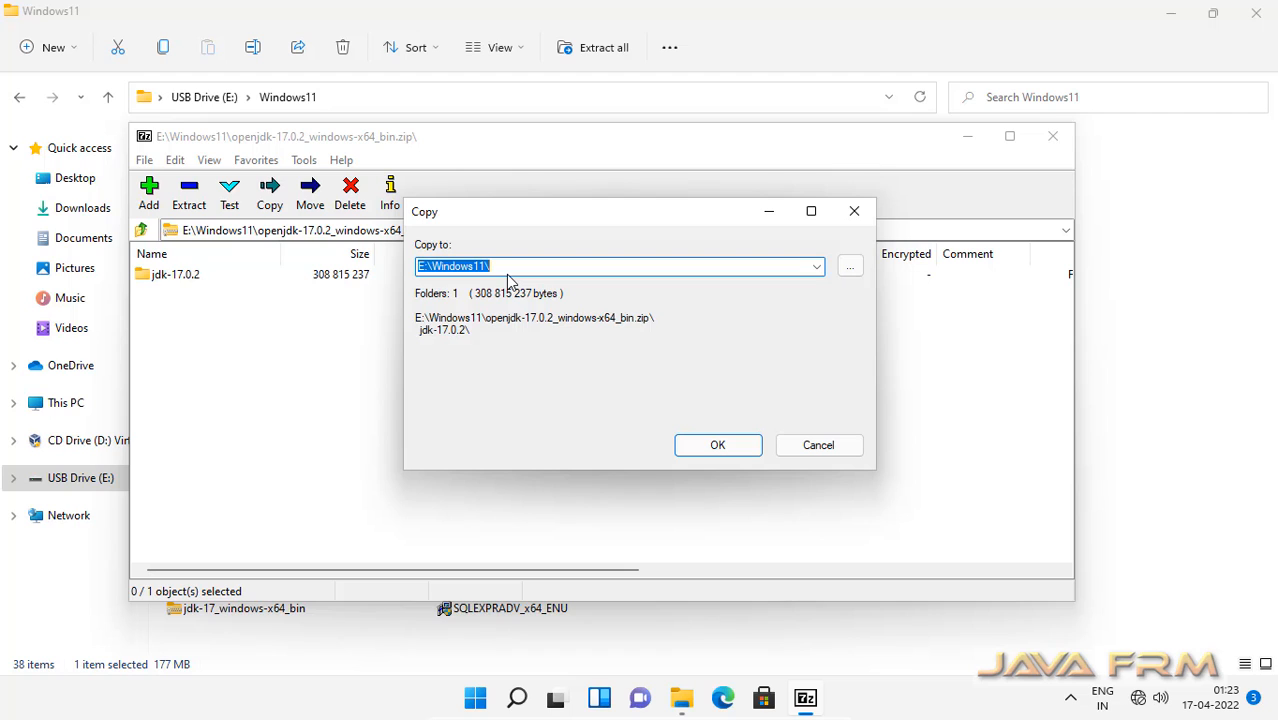
type("C:\\")
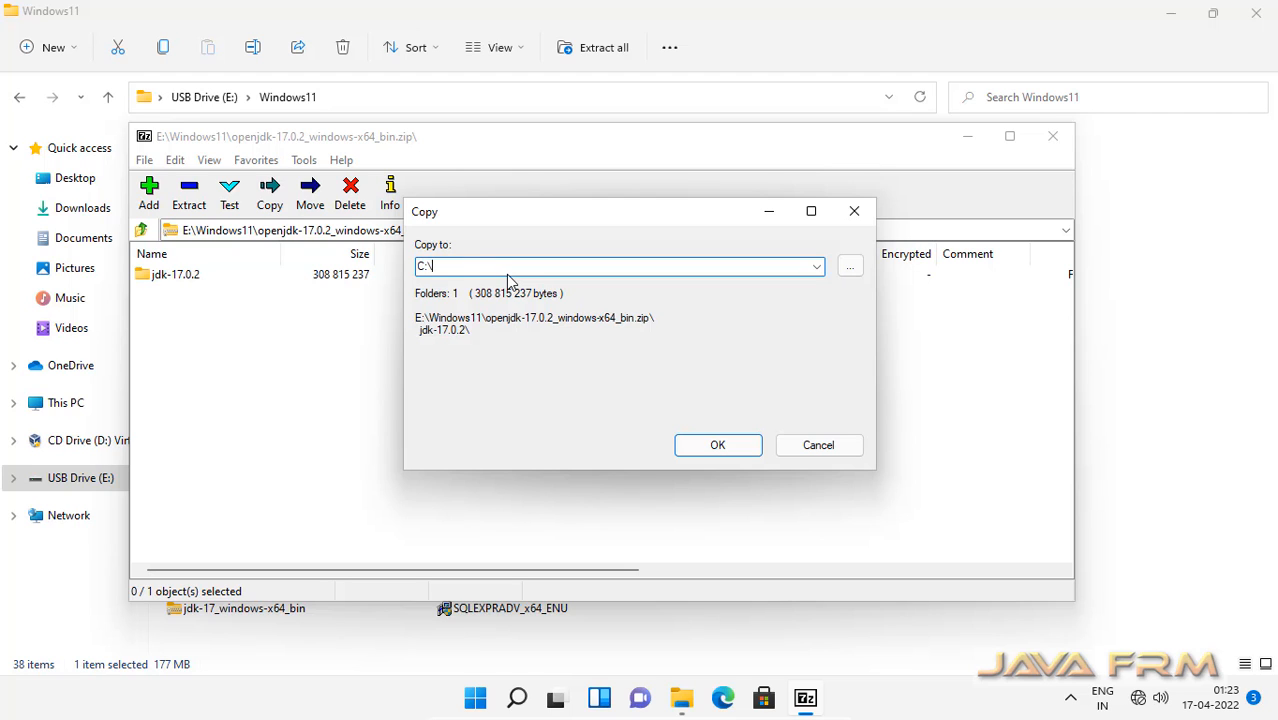
left_click(724, 444)
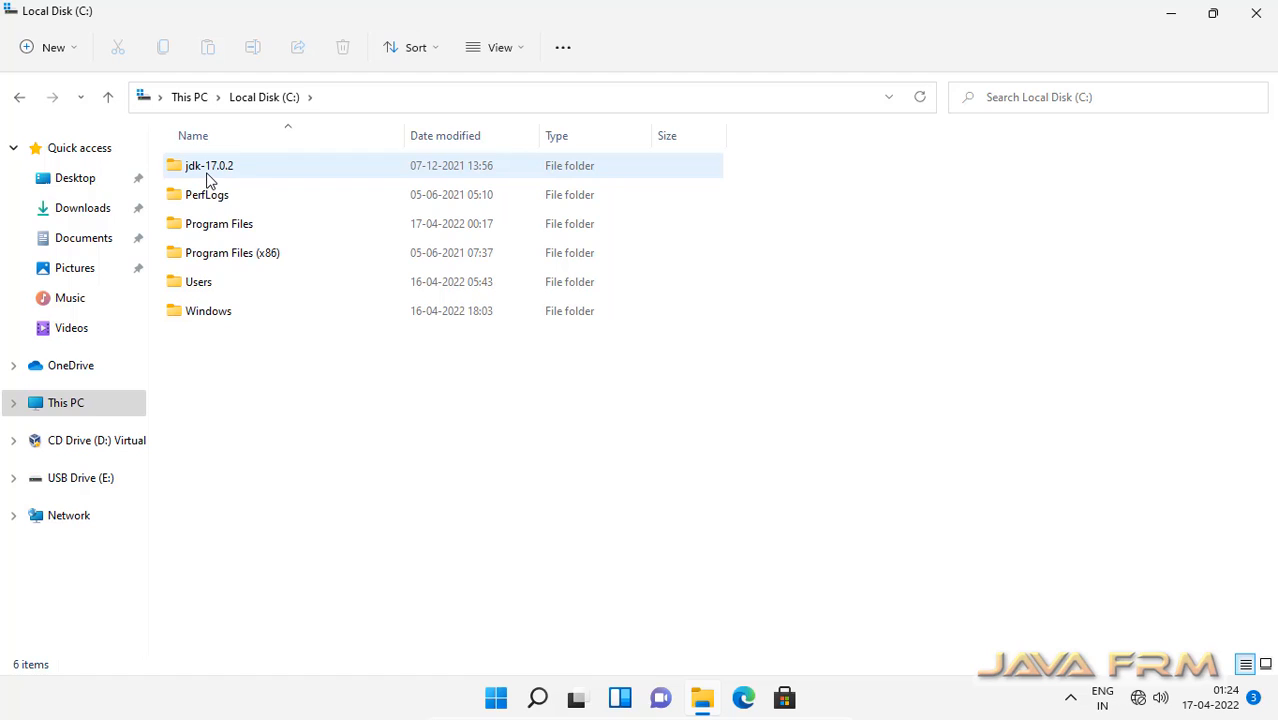
Rename the jdk-17.0.2 folder on Local Disk (C:) to jdk-17.
left_click(210, 172)
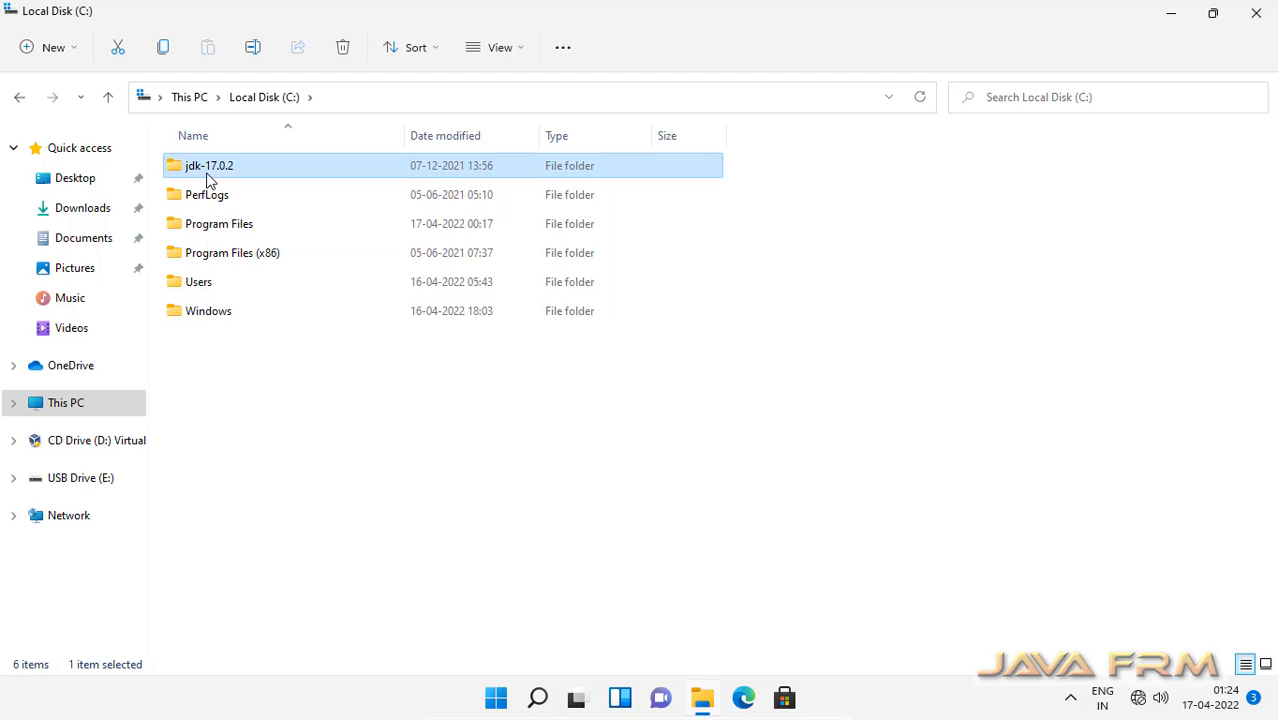
left_click(208, 170)
left_click(244, 168)
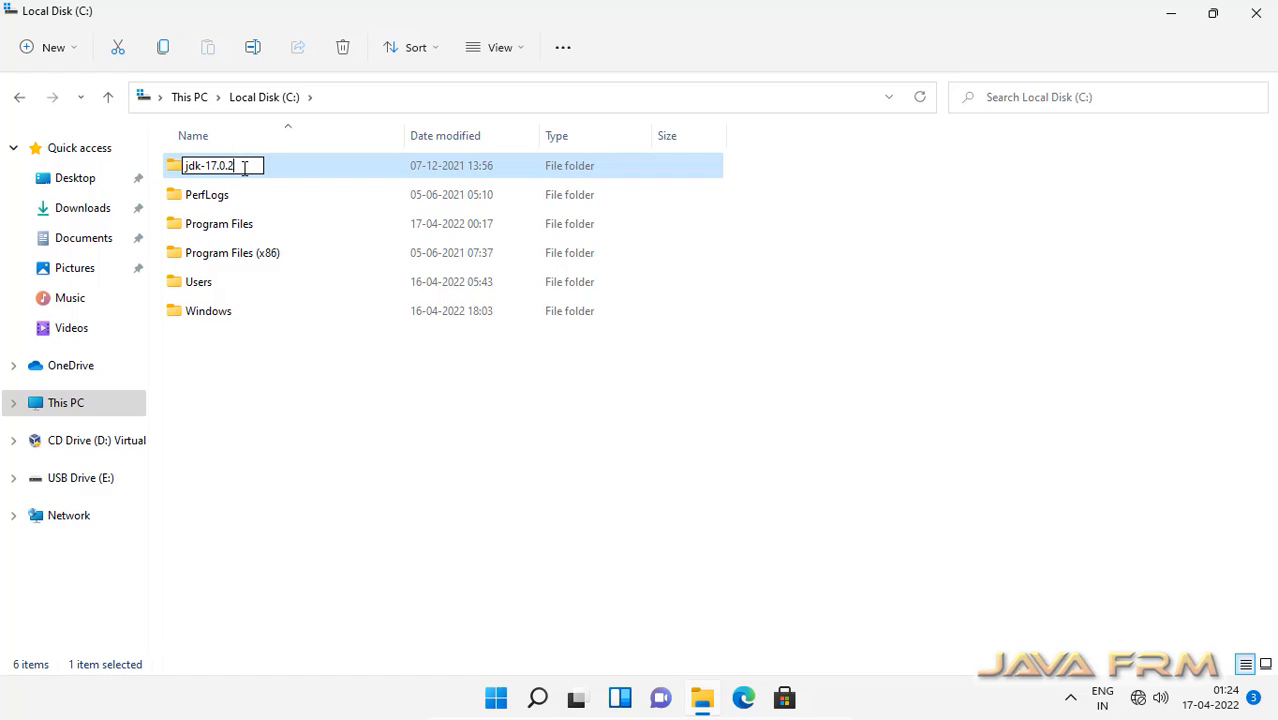
key("BackSpace")
key("BackSpace")
key("BackSpace")
key("Return")
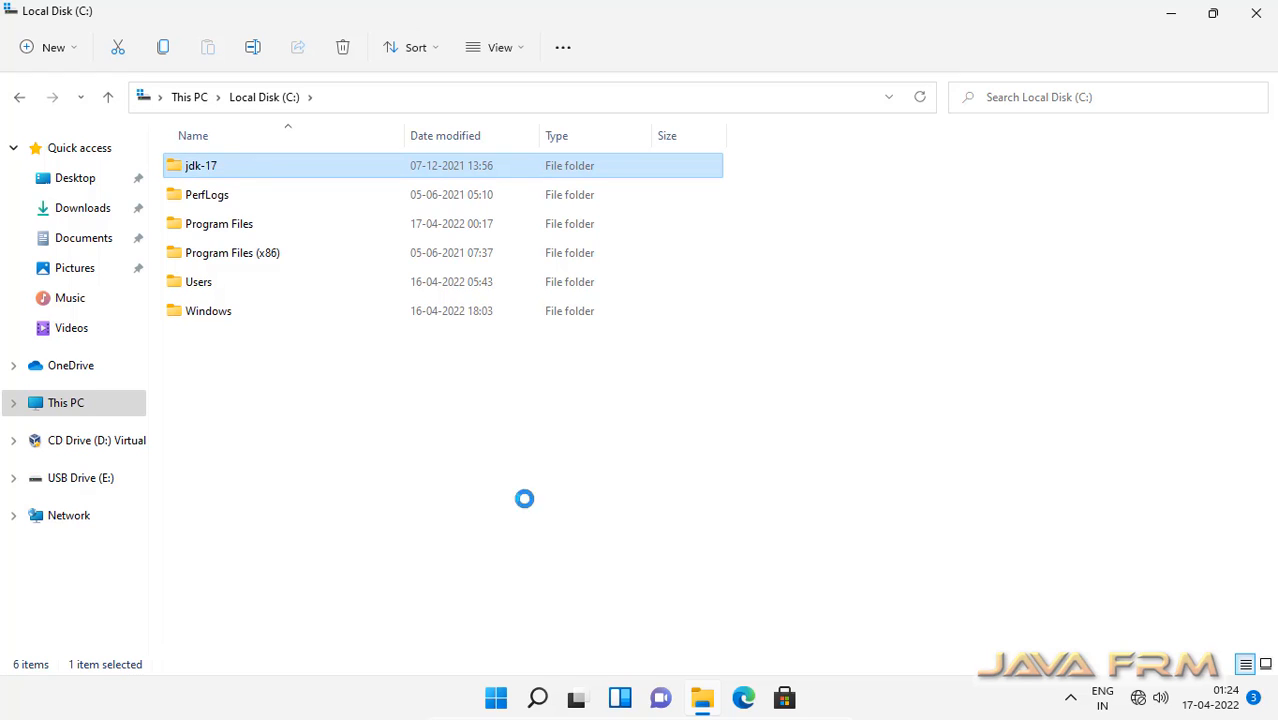
Open the bin folder inside jdk-17 and look over its files in List layout.
double_click(210, 170)
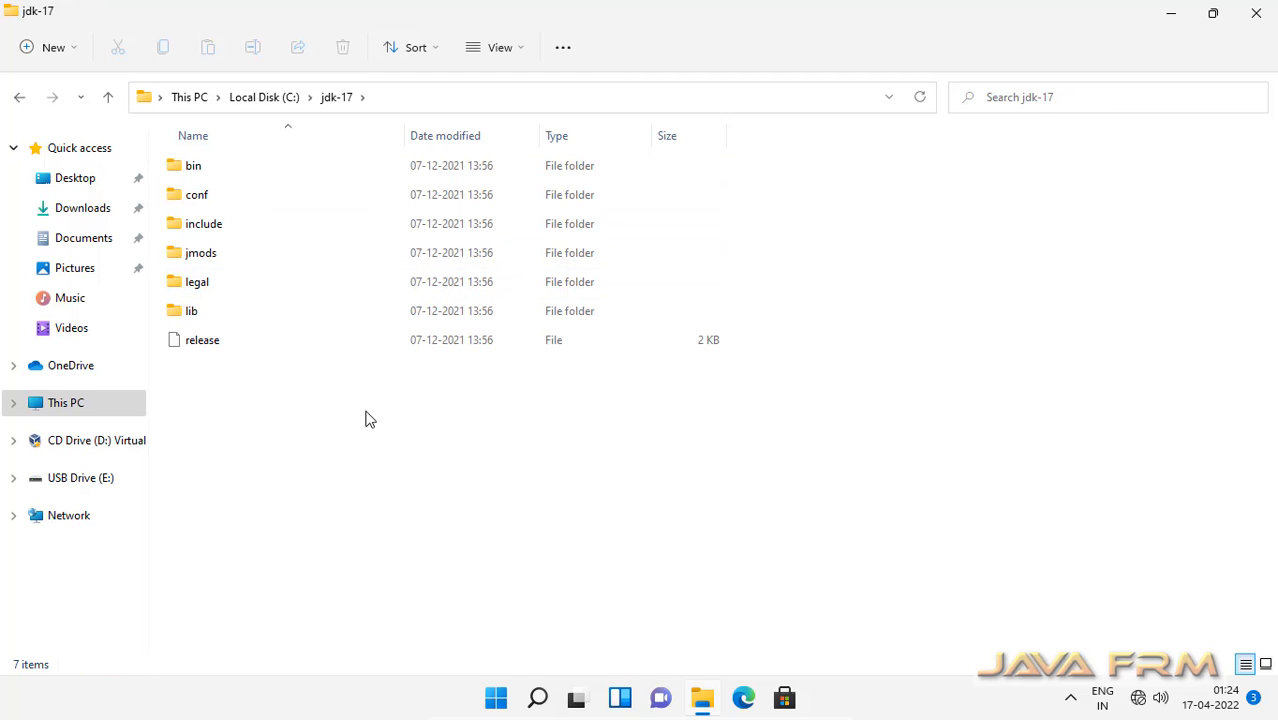
double_click(197, 166)
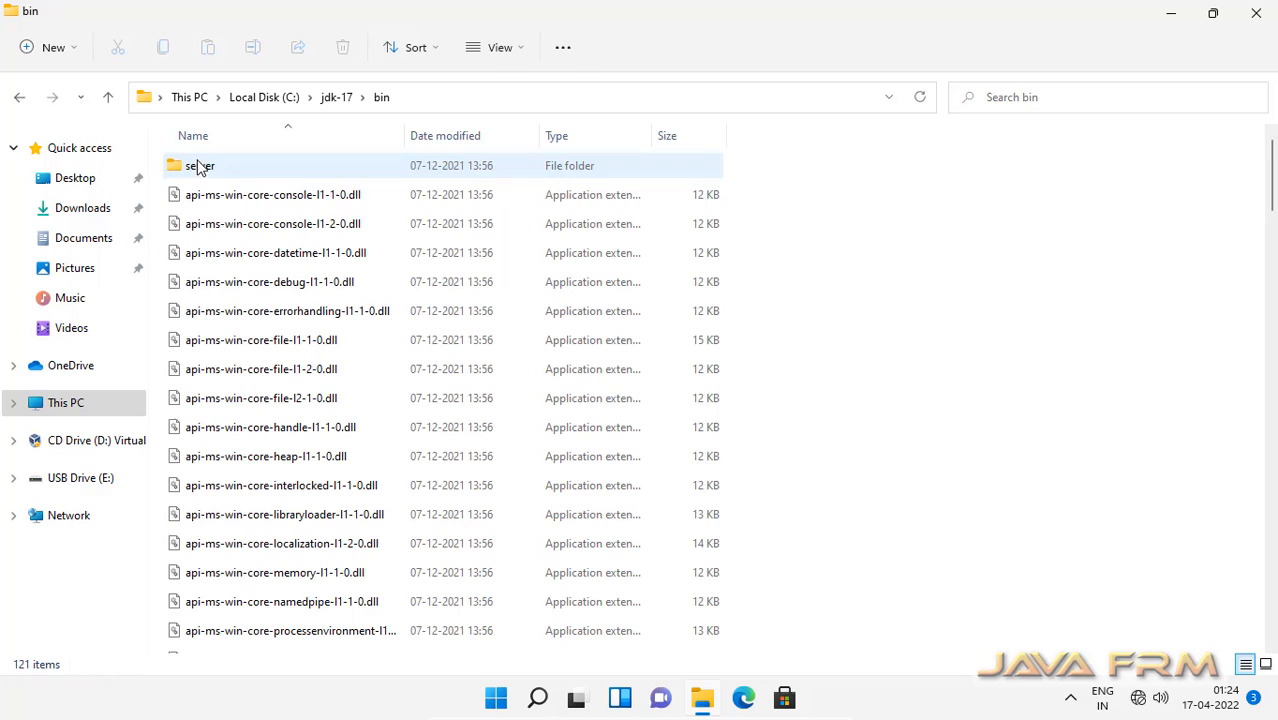
left_click(519, 50)
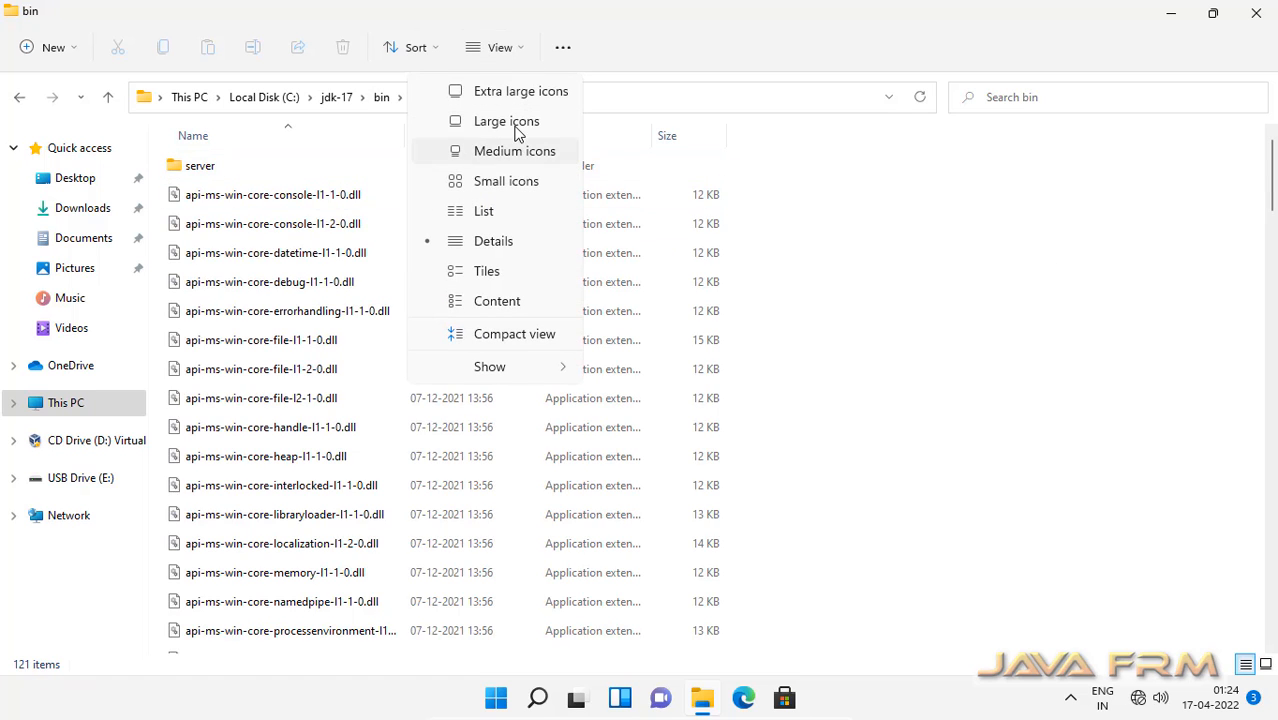
left_click(507, 211)
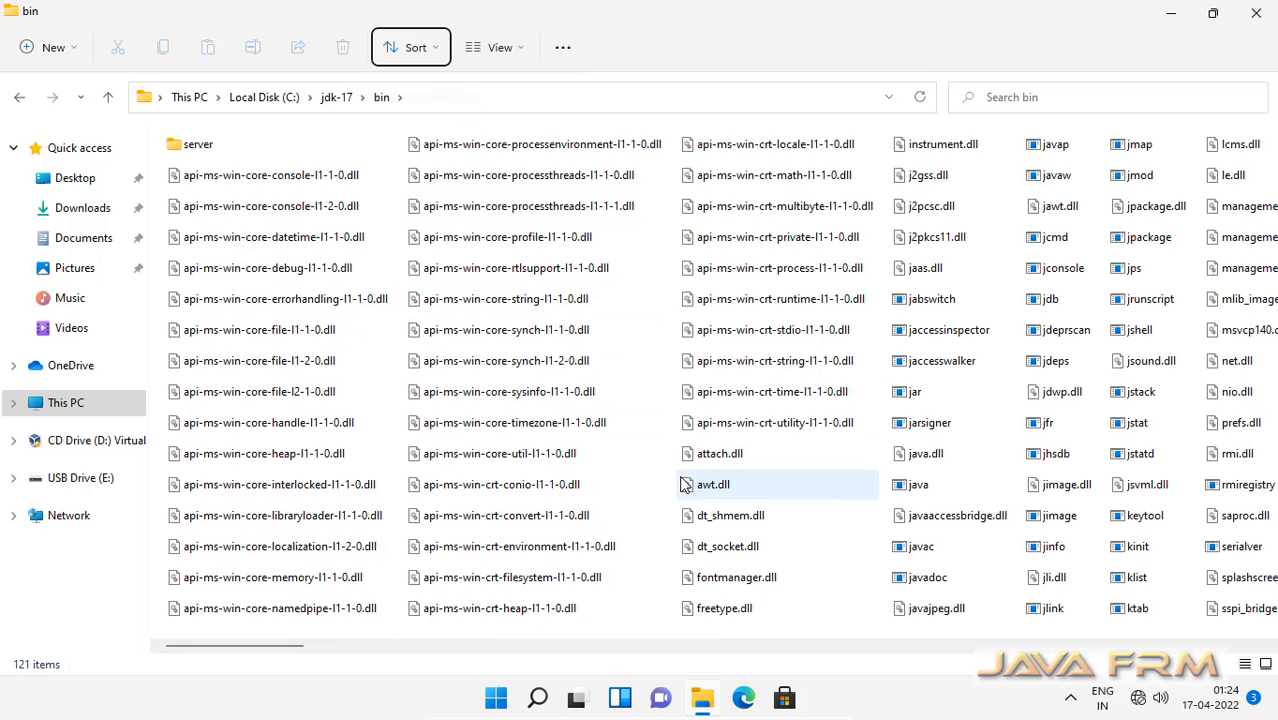
mouse_move(684, 484)
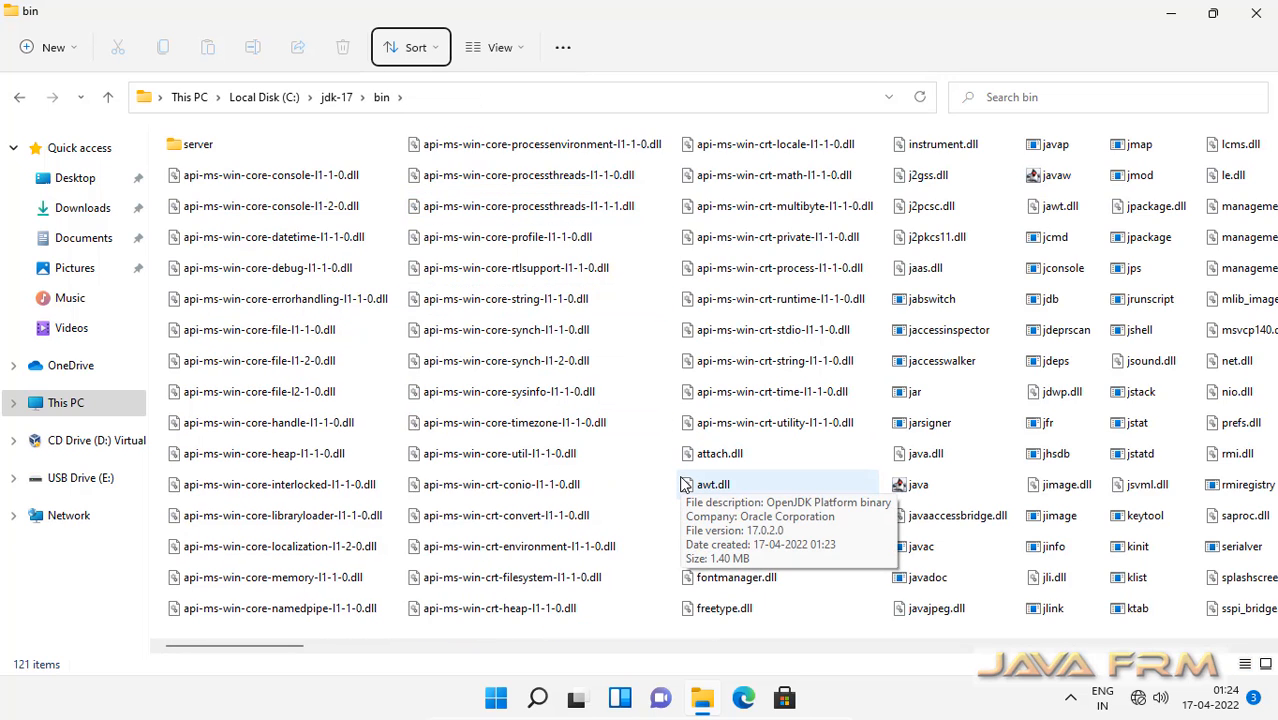
scroll(684, 484, "down", 4)
scroll(682, 490, "up", 4)
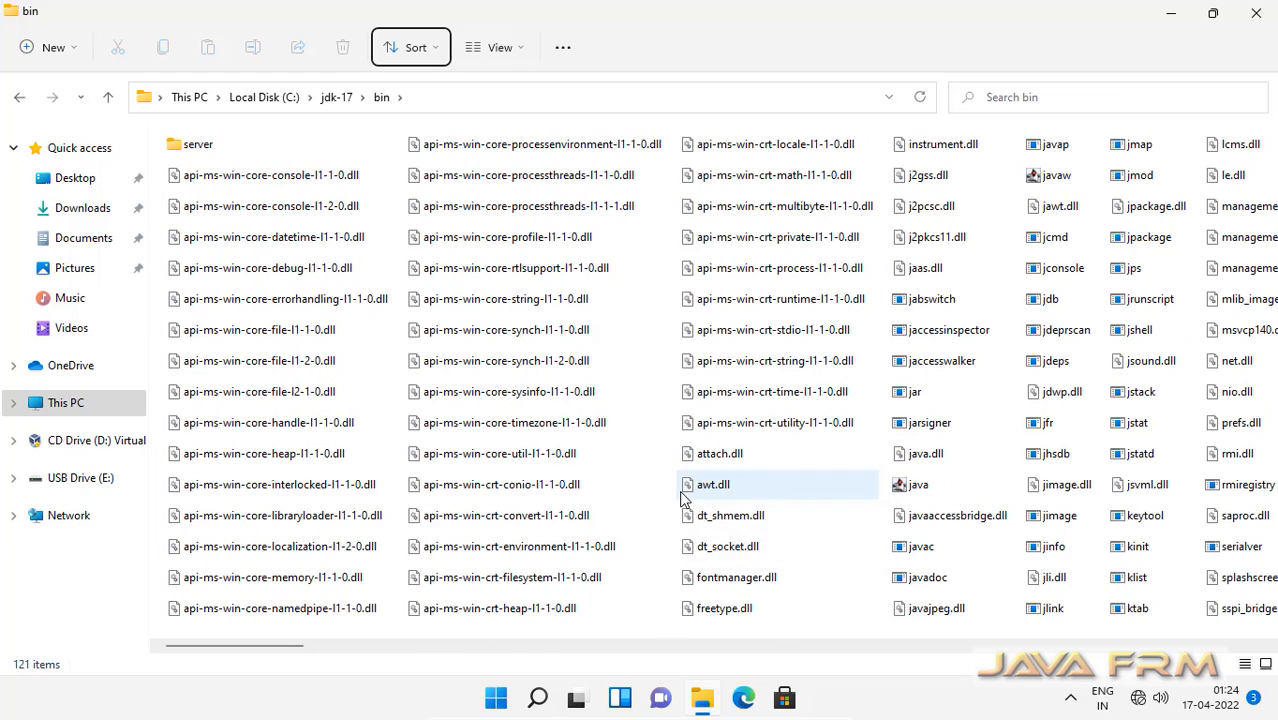
Look into the conf folder and the include folder of jdk-17.
left_click(336, 97)
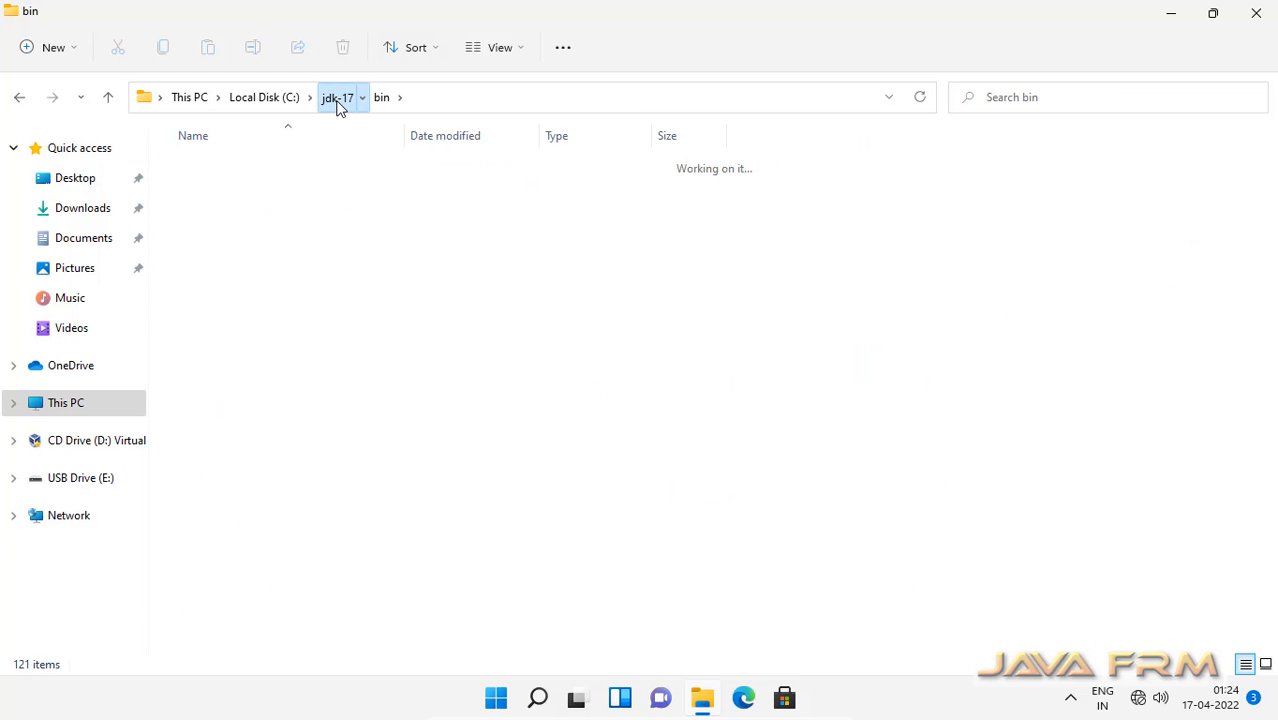
double_click(204, 196)
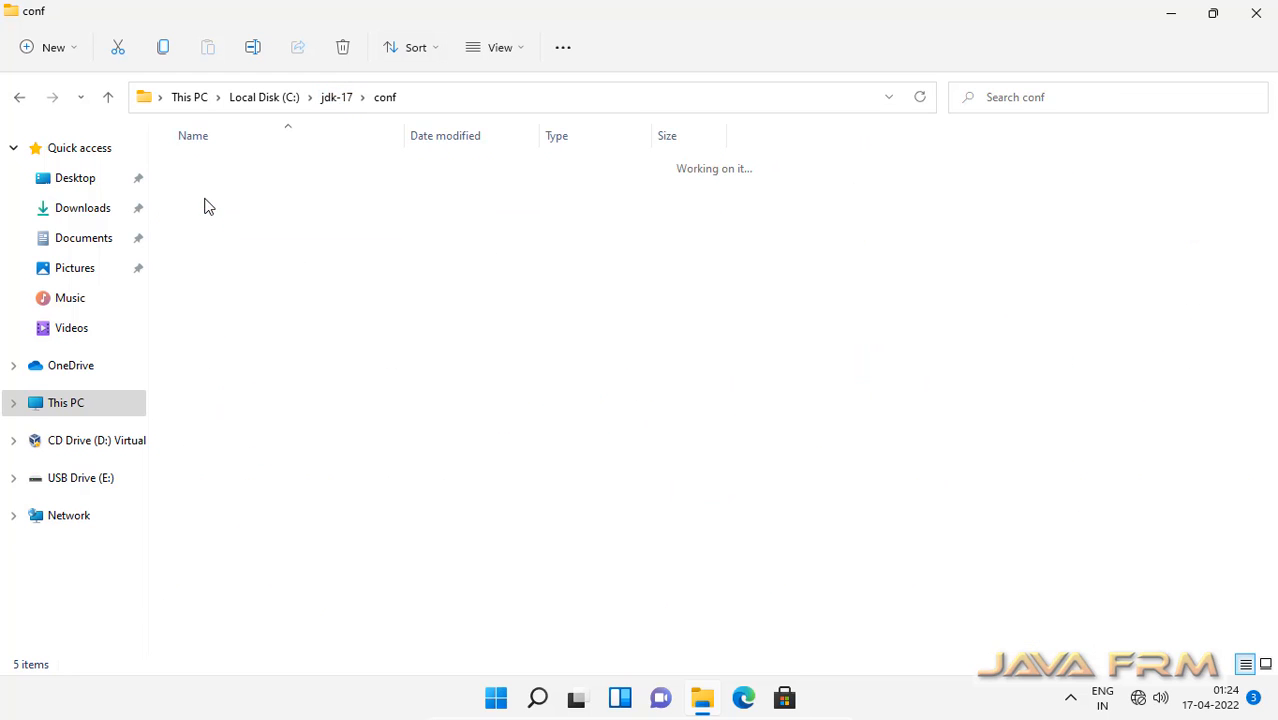
left_click(336, 97)
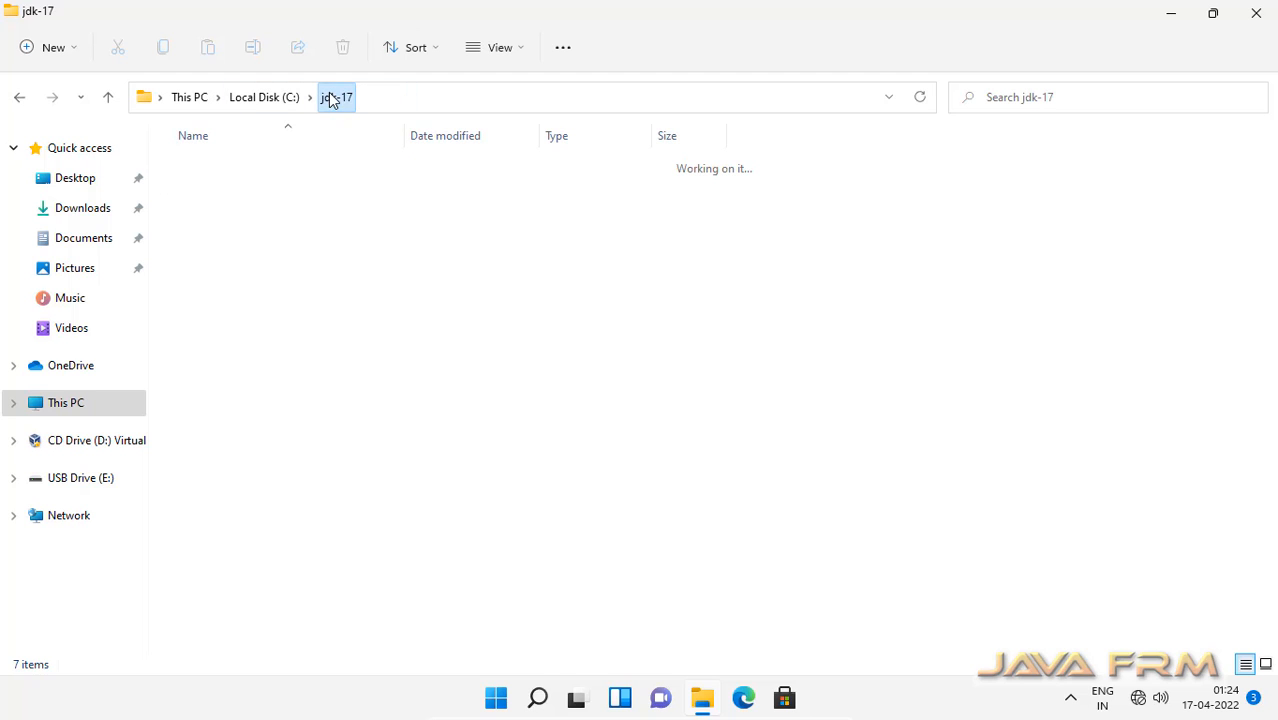
double_click(213, 229)
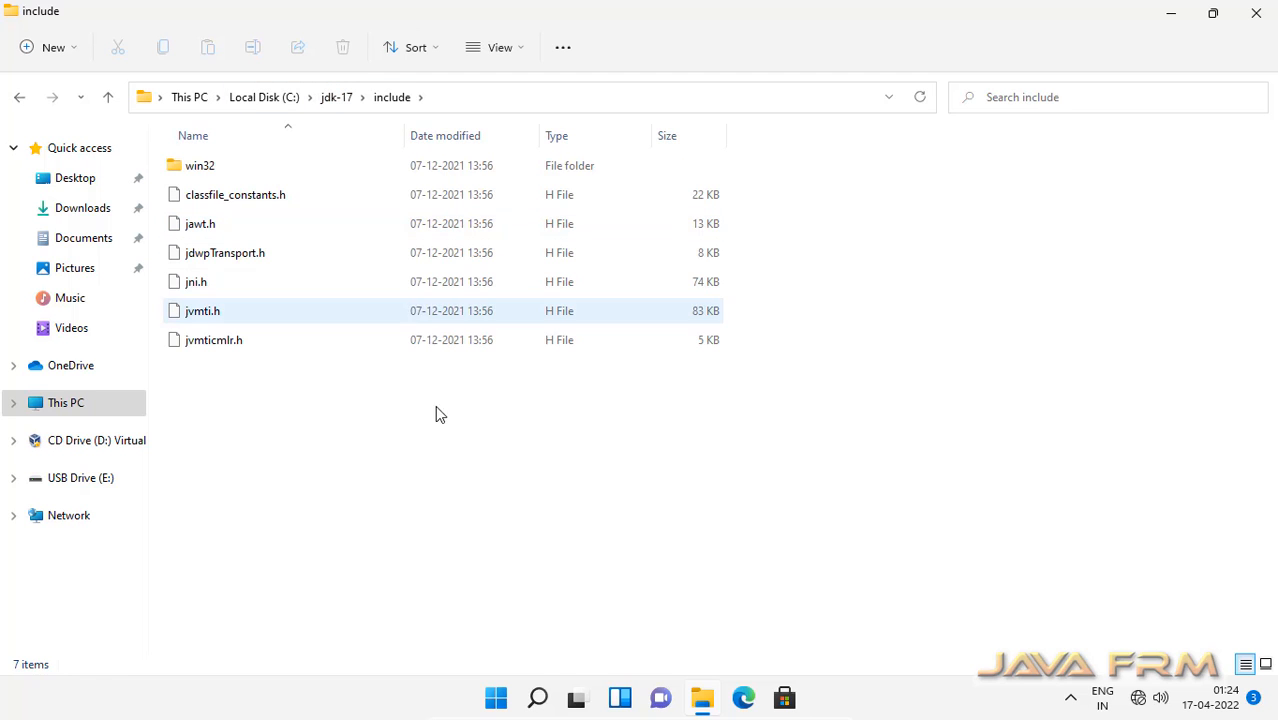
Open the jmods folder of jdk-17 and show its files in List layout.
left_click(336, 99)
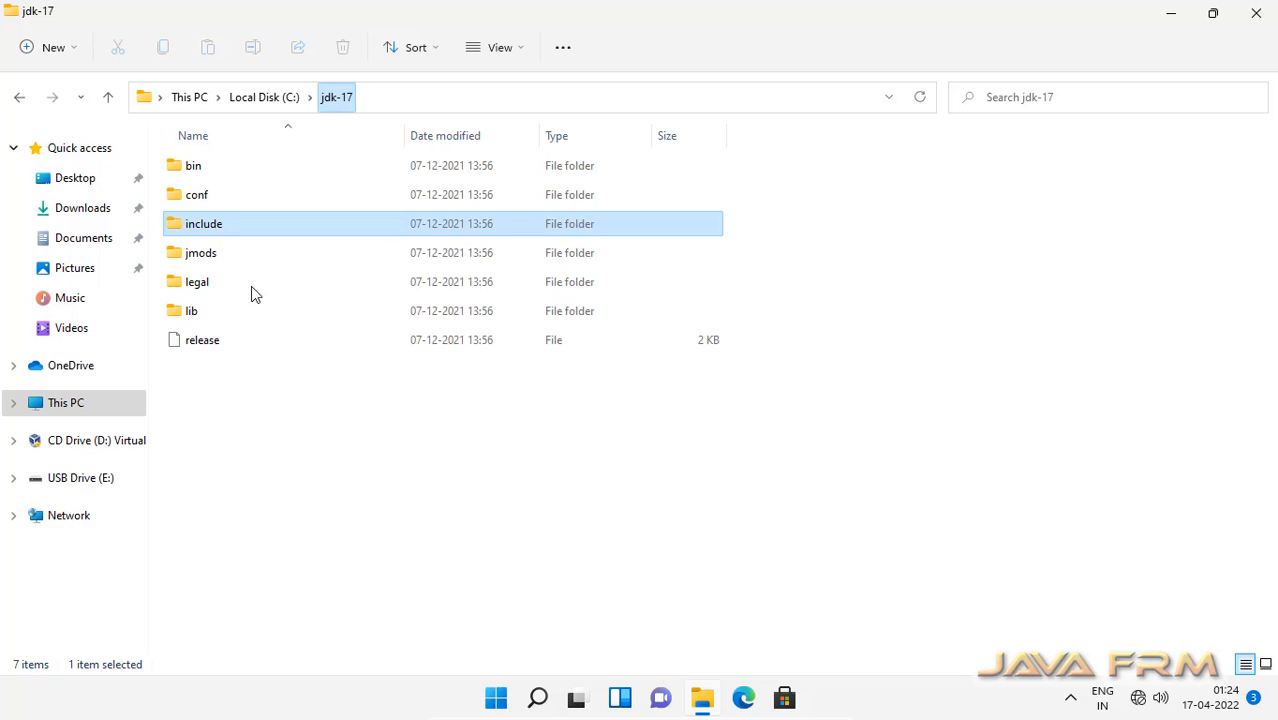
double_click(200, 256)
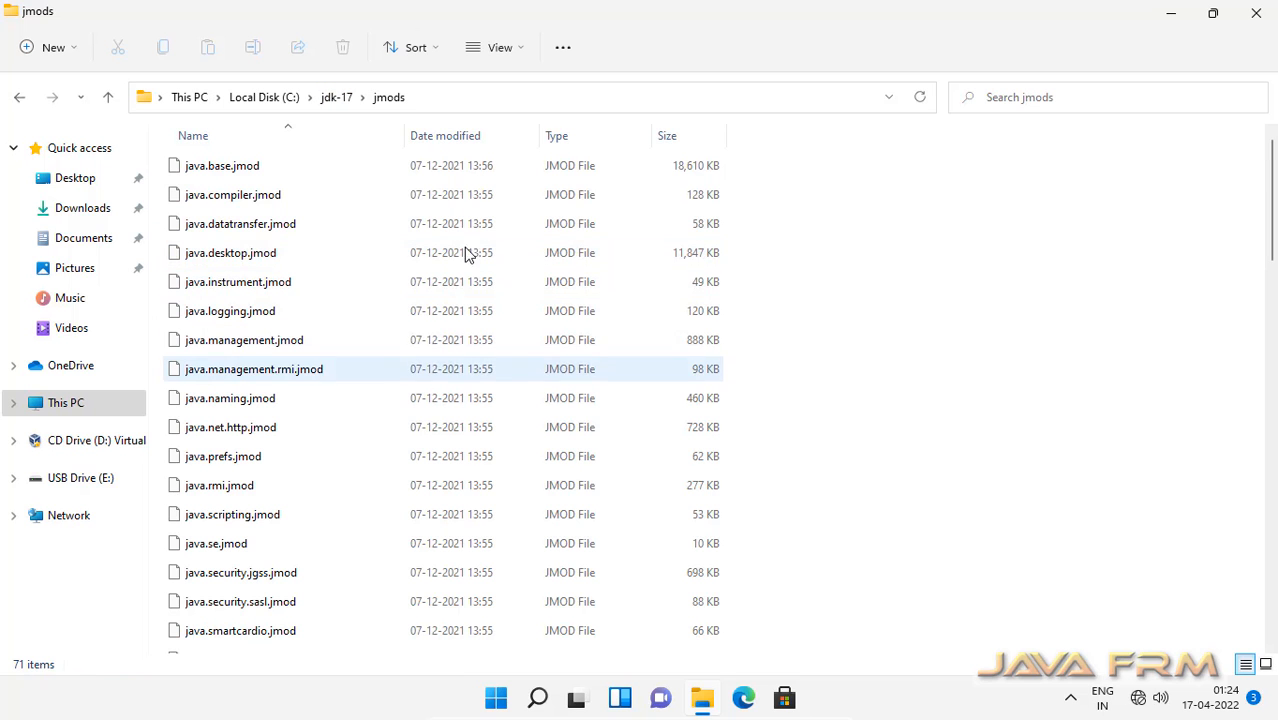
left_click(499, 49)
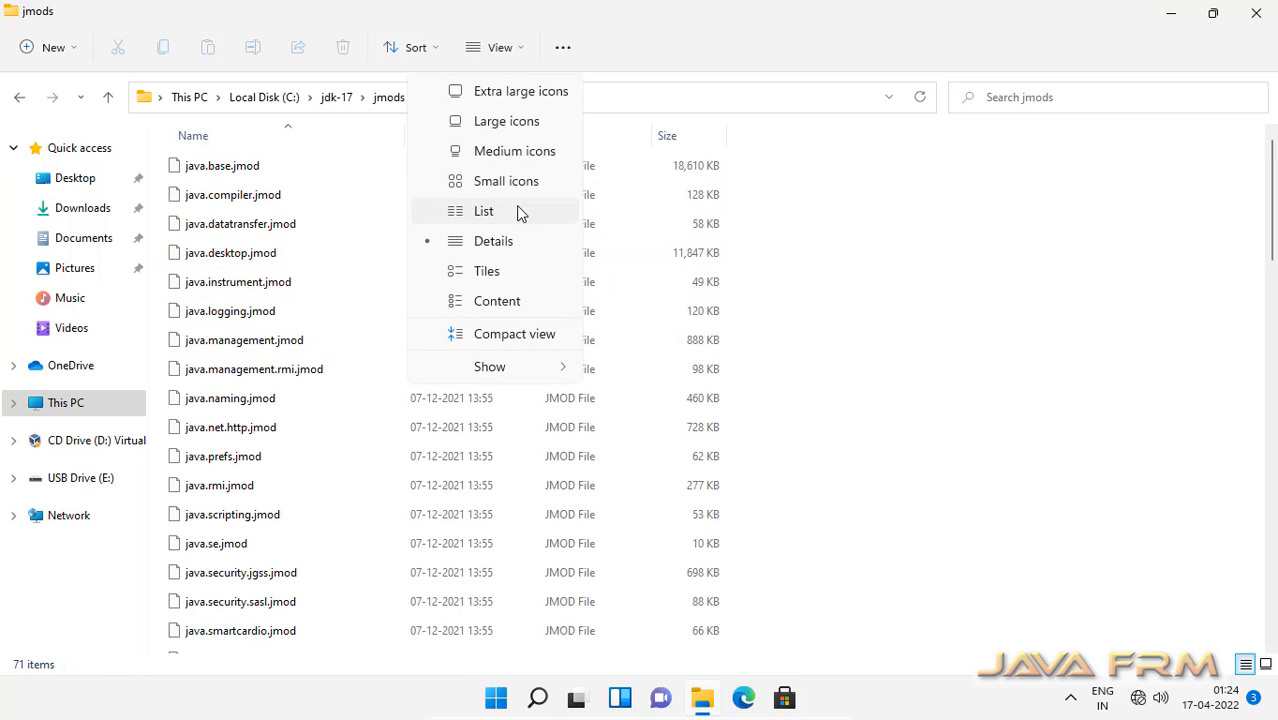
left_click(516, 211)
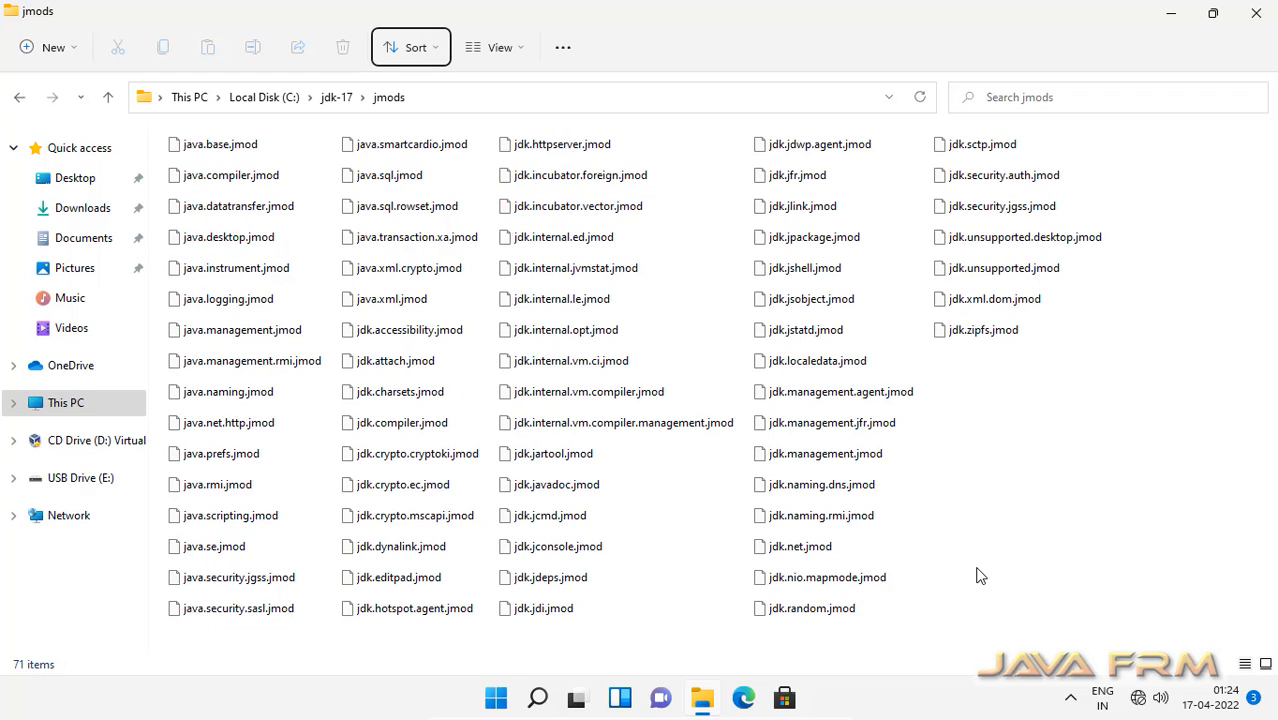
Browse the legal folder of jdk-17 and show its subfolders in List layout.
left_click(339, 98)
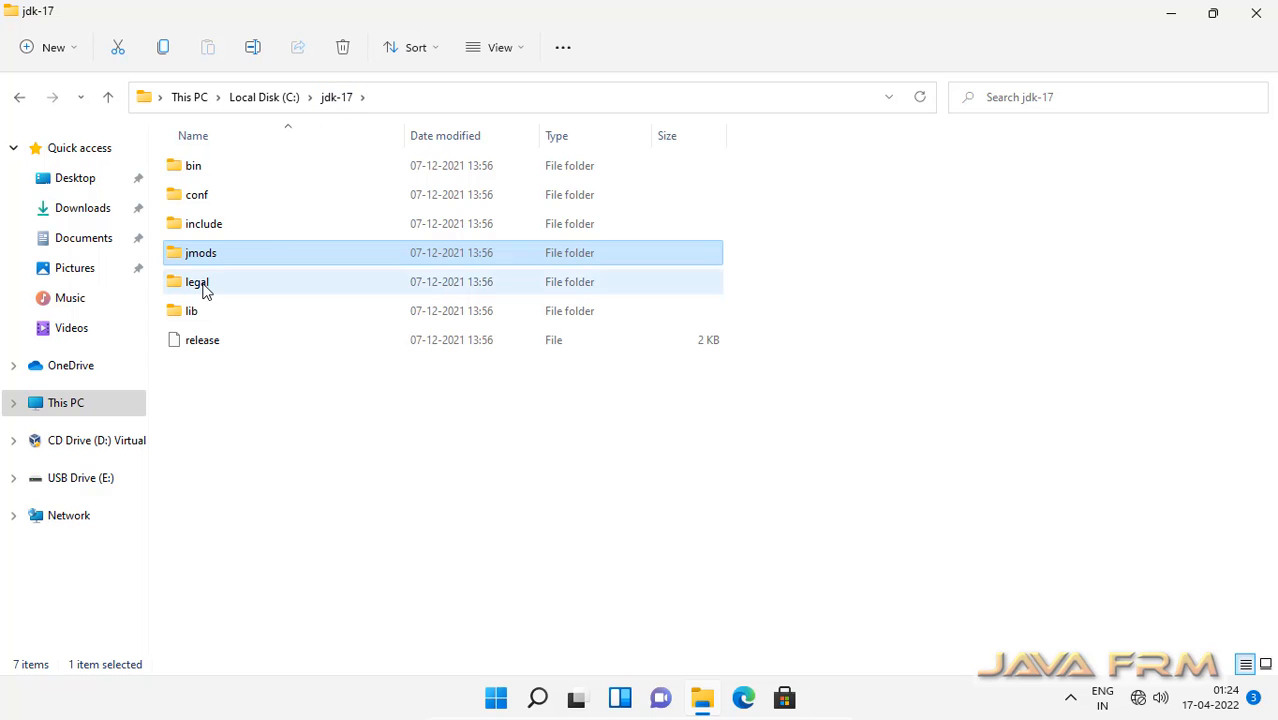
double_click(204, 284)
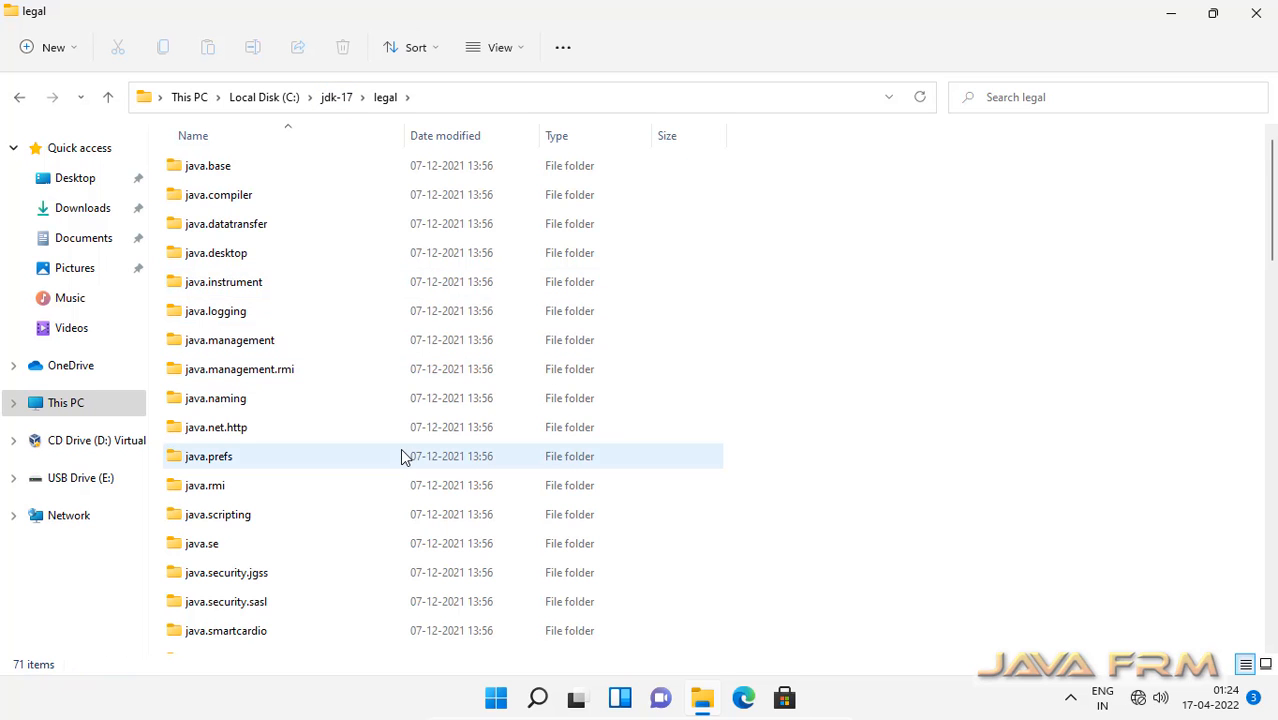
scroll(404, 462, "down", 10)
scroll(405, 471, "up", 3)
scroll(405, 471, "up", 9)
left_click(500, 48)
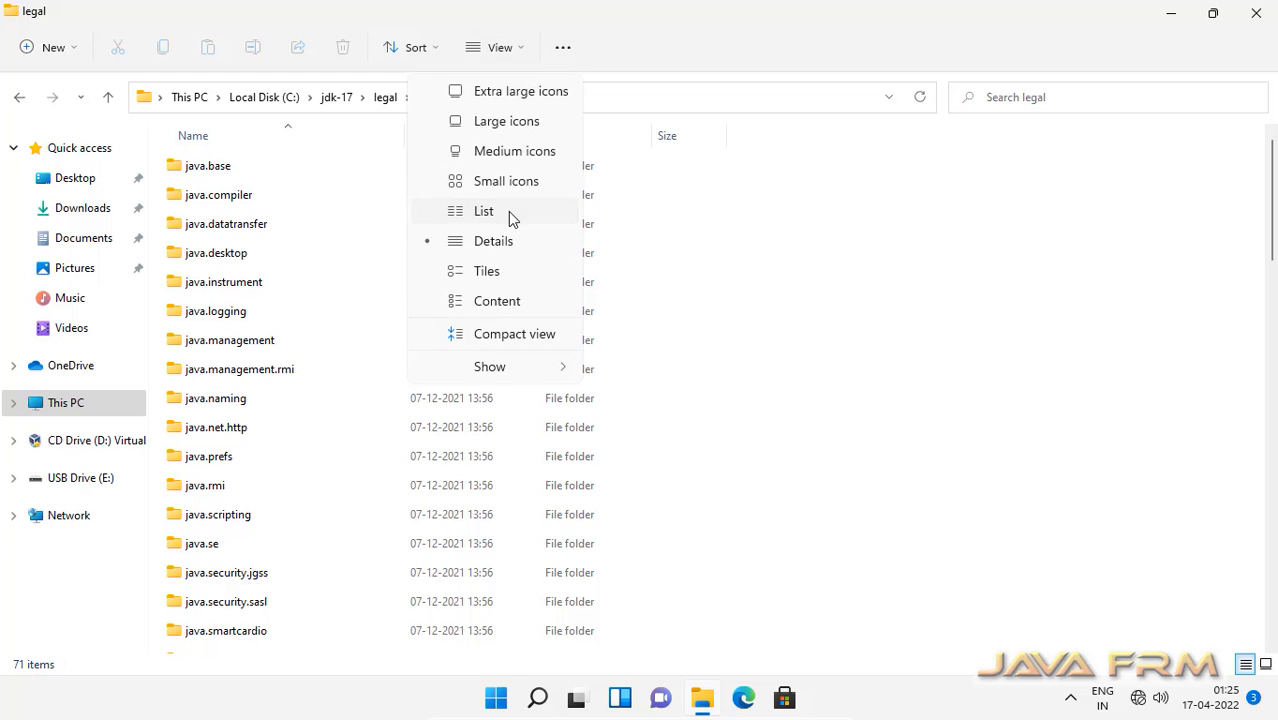
left_click(508, 211)
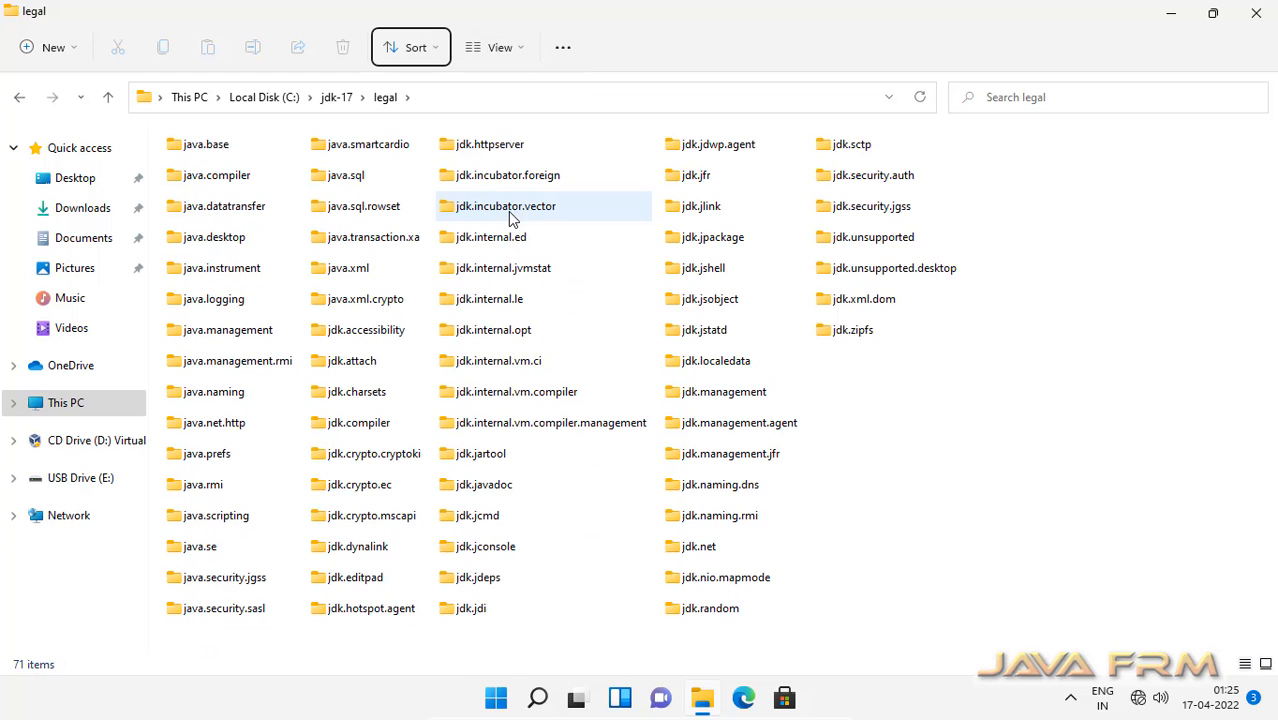
Open the lib folder of jdk-17 and show its contents in List layout.
left_click(337, 97)
double_click(198, 311)
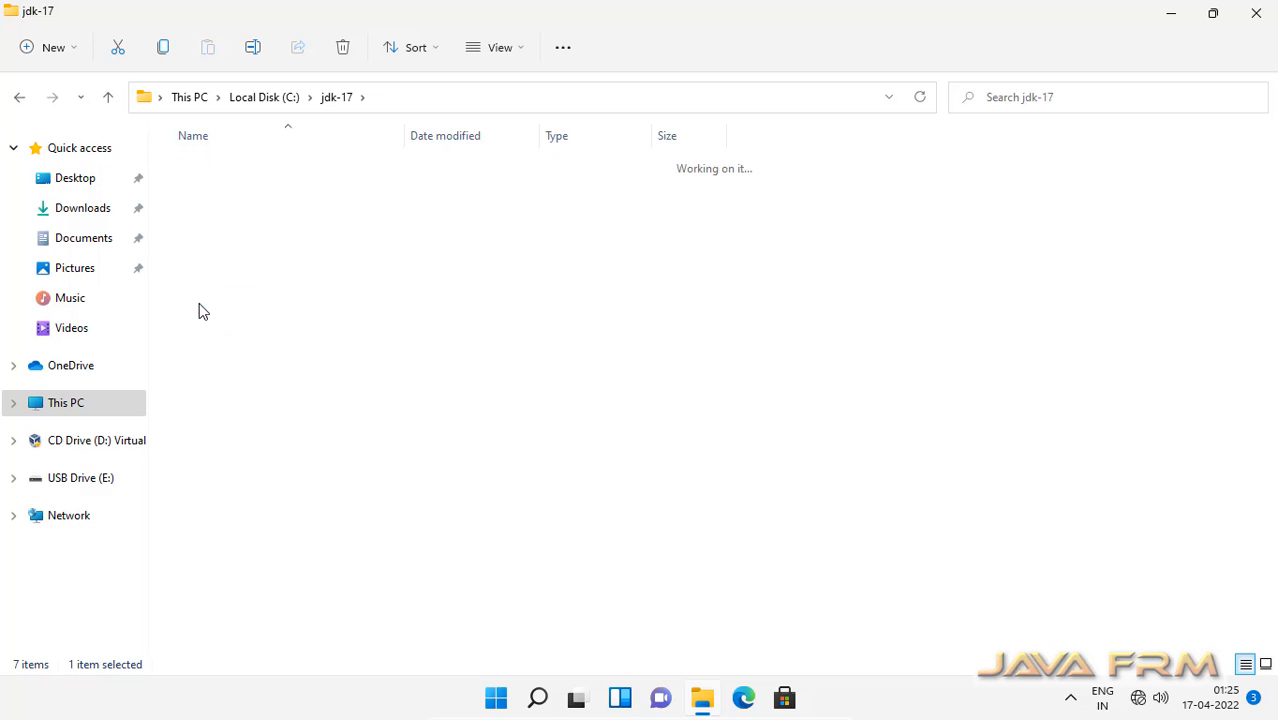
left_click(519, 51)
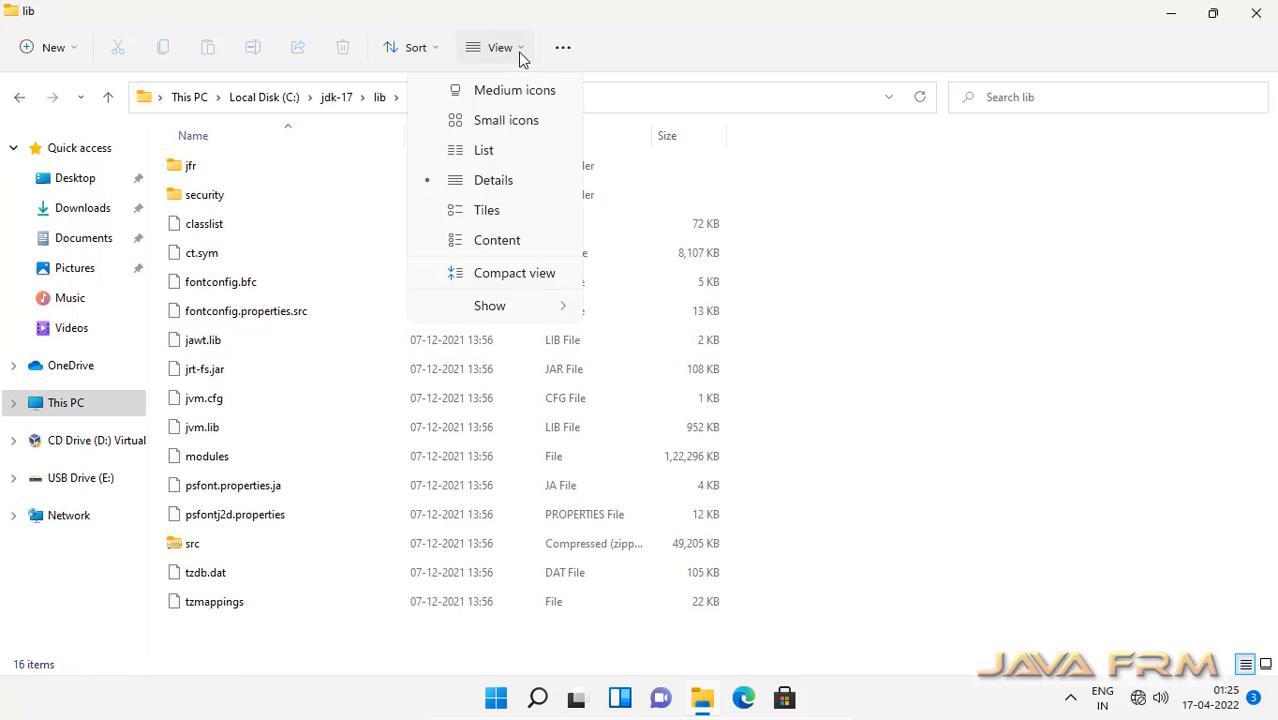
left_click(491, 211)
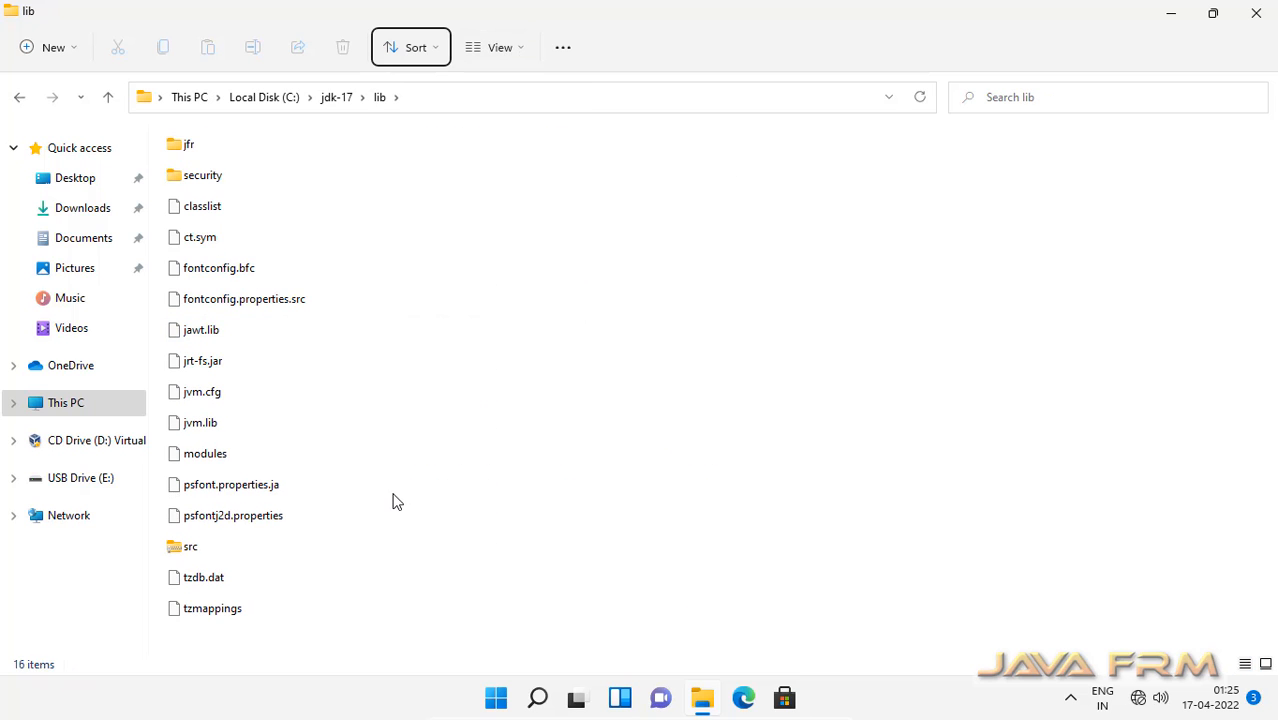
Go back up to Local Disk (C:) and reopen the jdk-17 folder.
left_click(337, 98)
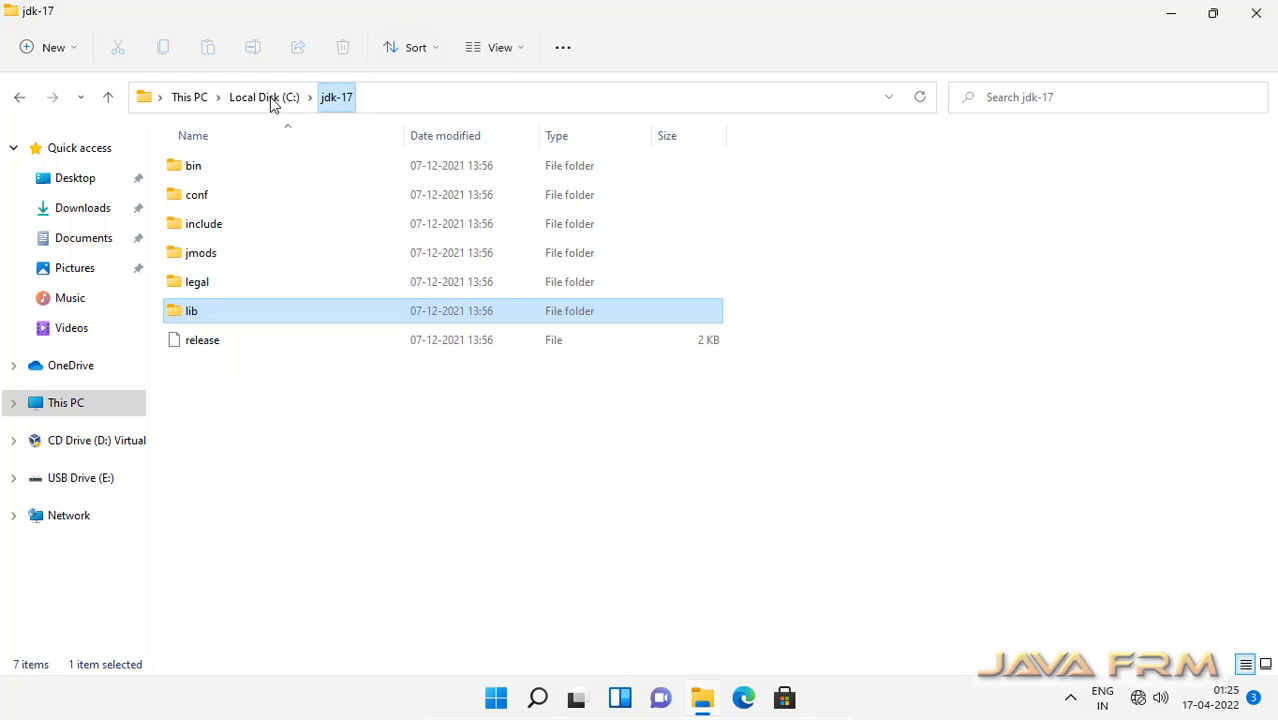
left_click(268, 98)
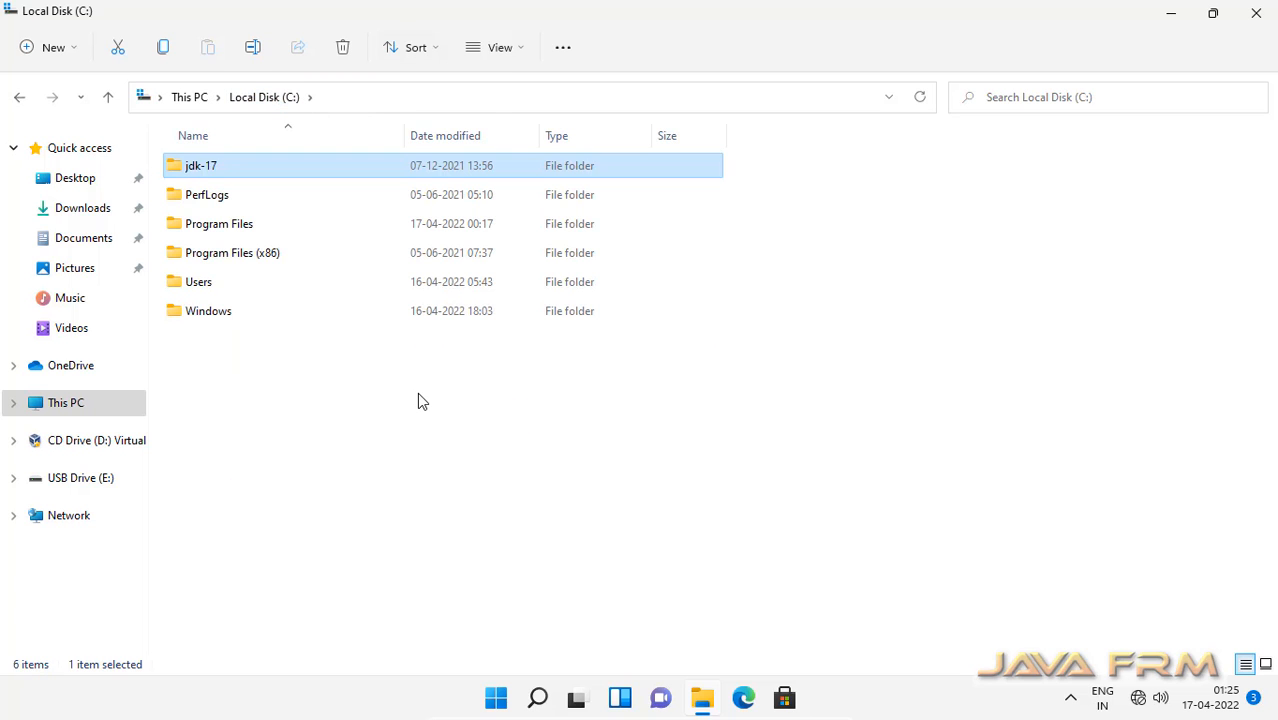
double_click(209, 169)
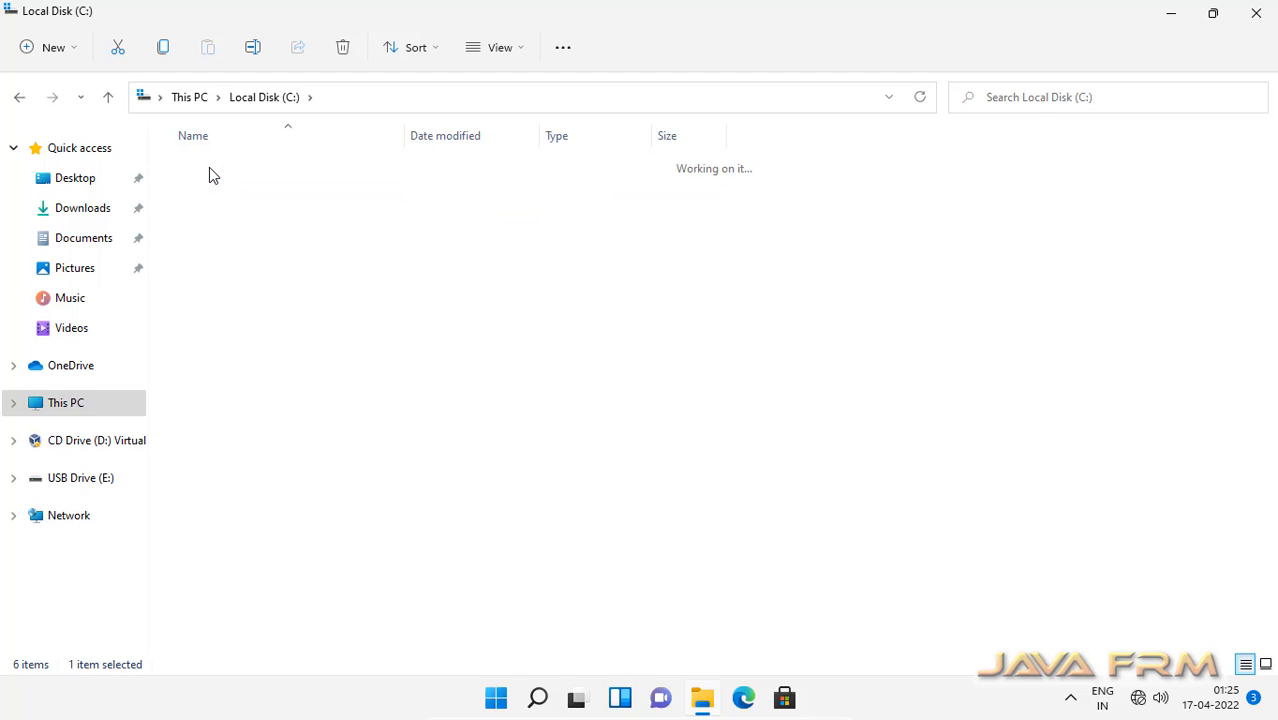
Copy the full path C:\jdk-17 of the open JDK folder to the clipboard.
left_click(394, 106)
key("ctrl+c")
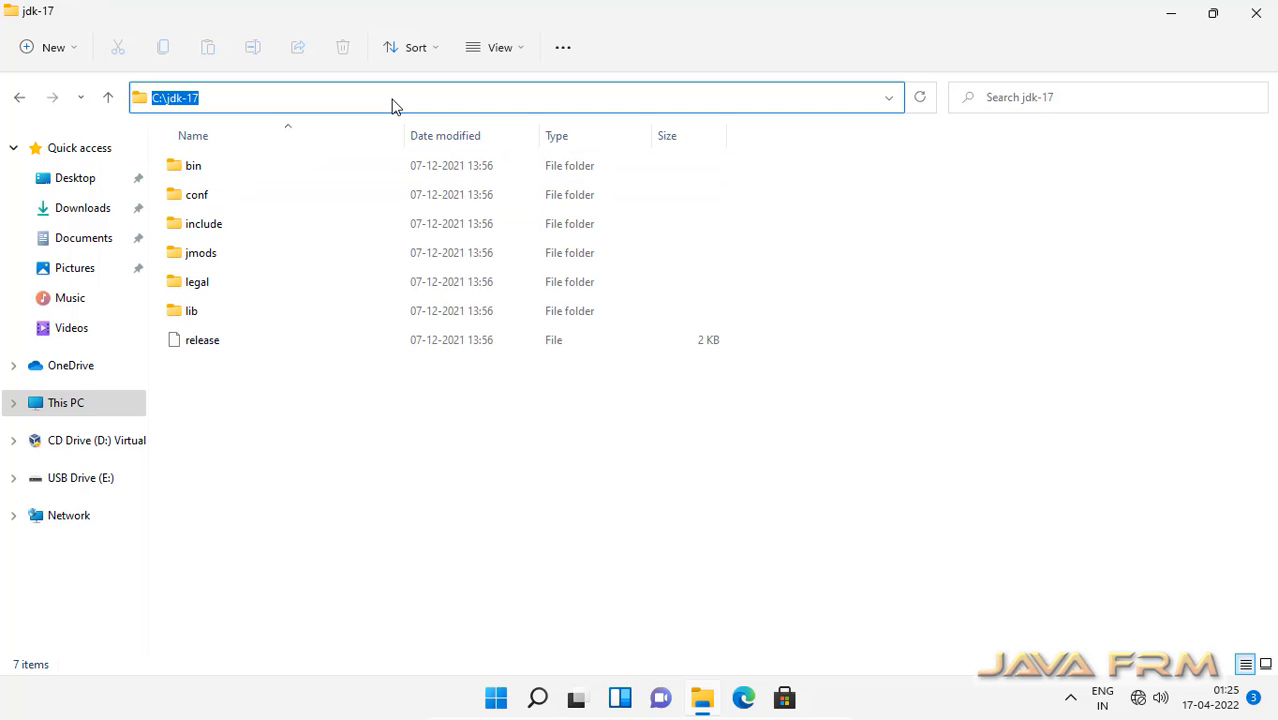
left_click(538, 533)
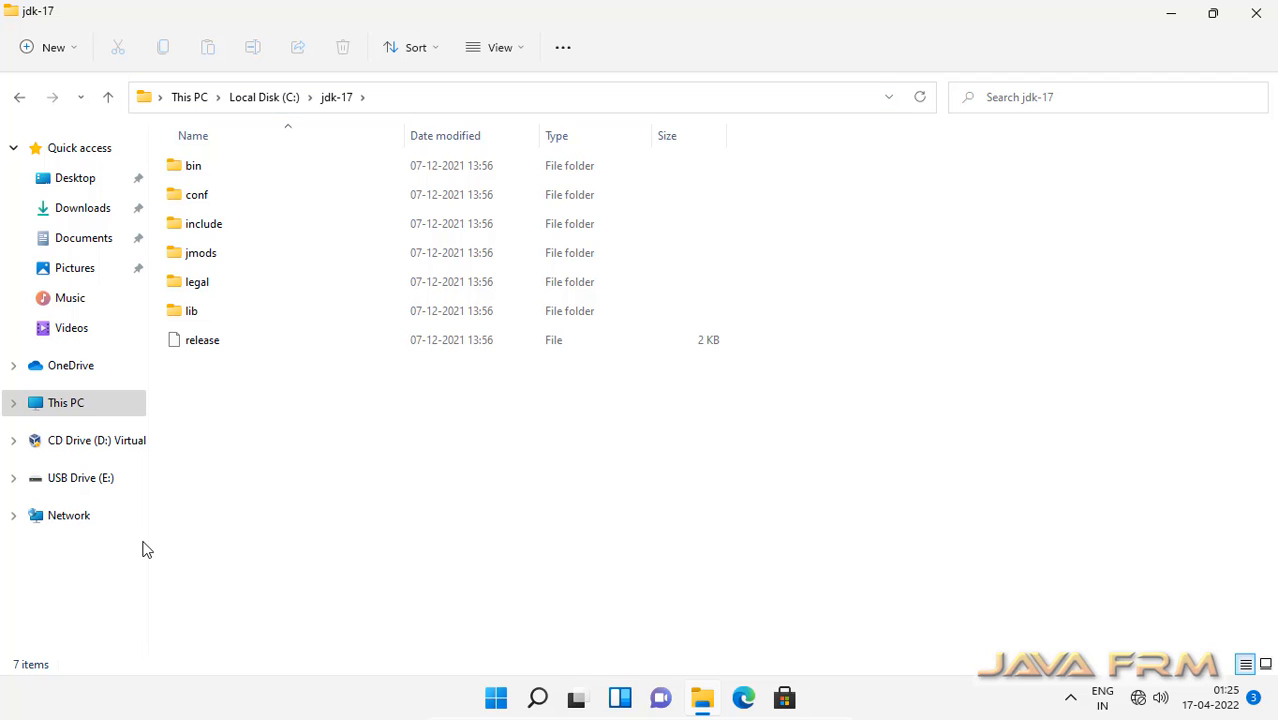
Open the properties of This PC and go through the advanced system settings to the environment variables.
left_click(68, 410)
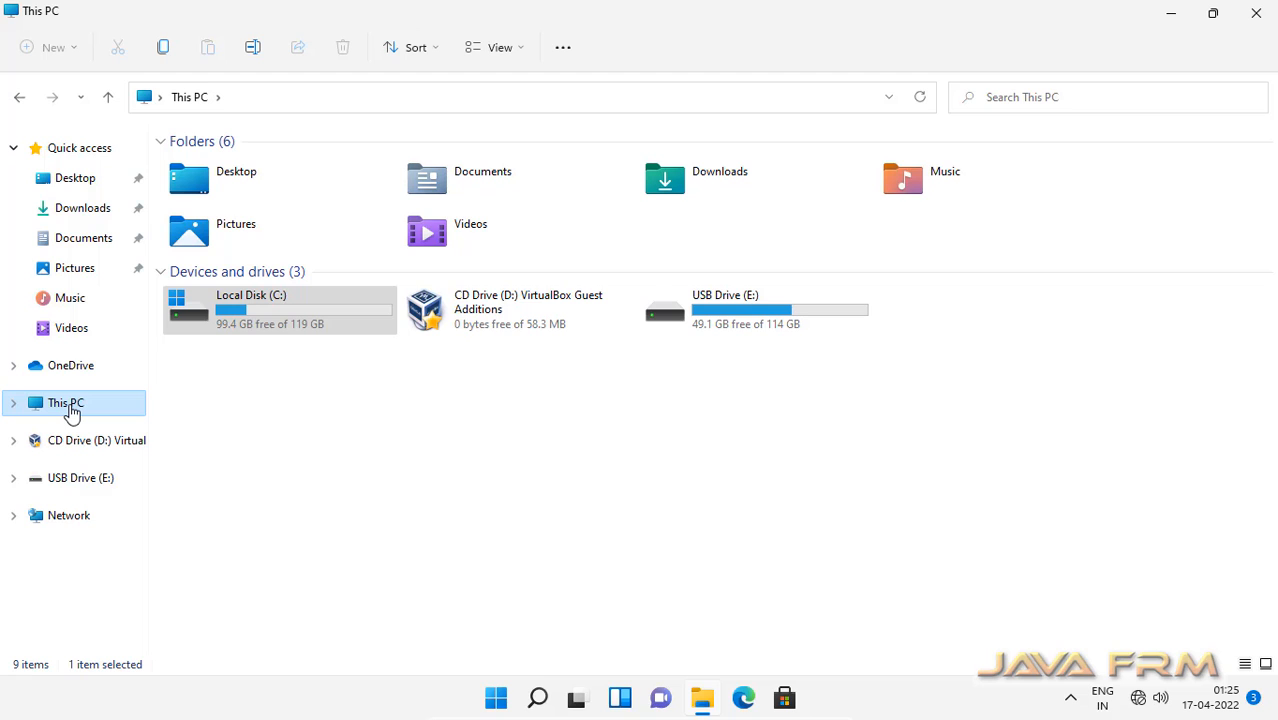
right_click(71, 413)
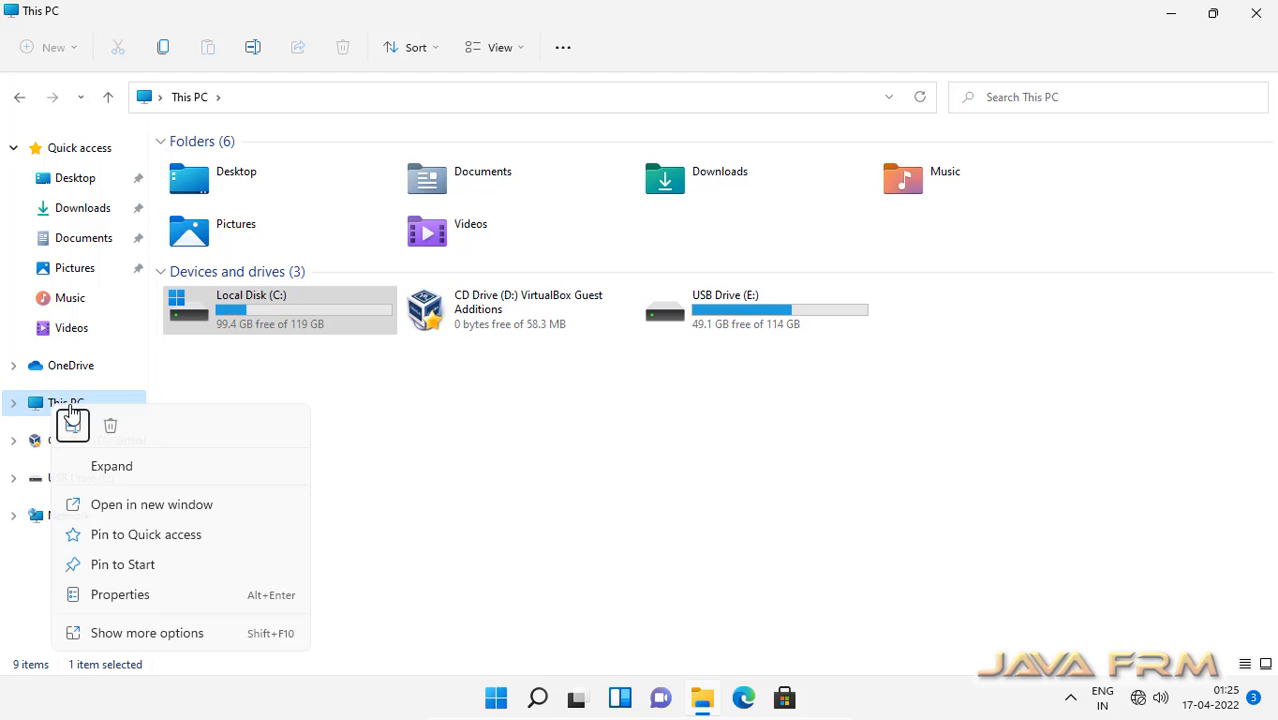
left_click(119, 595)
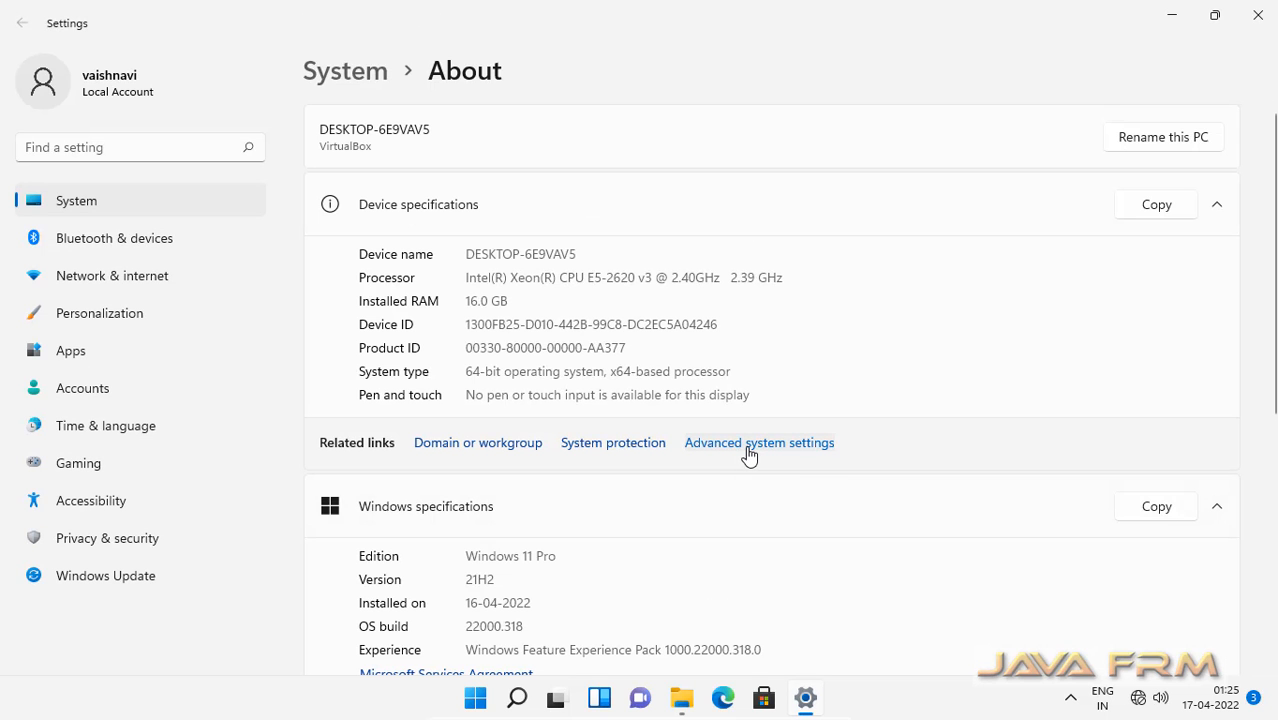
left_click(747, 447)
left_click(471, 490)
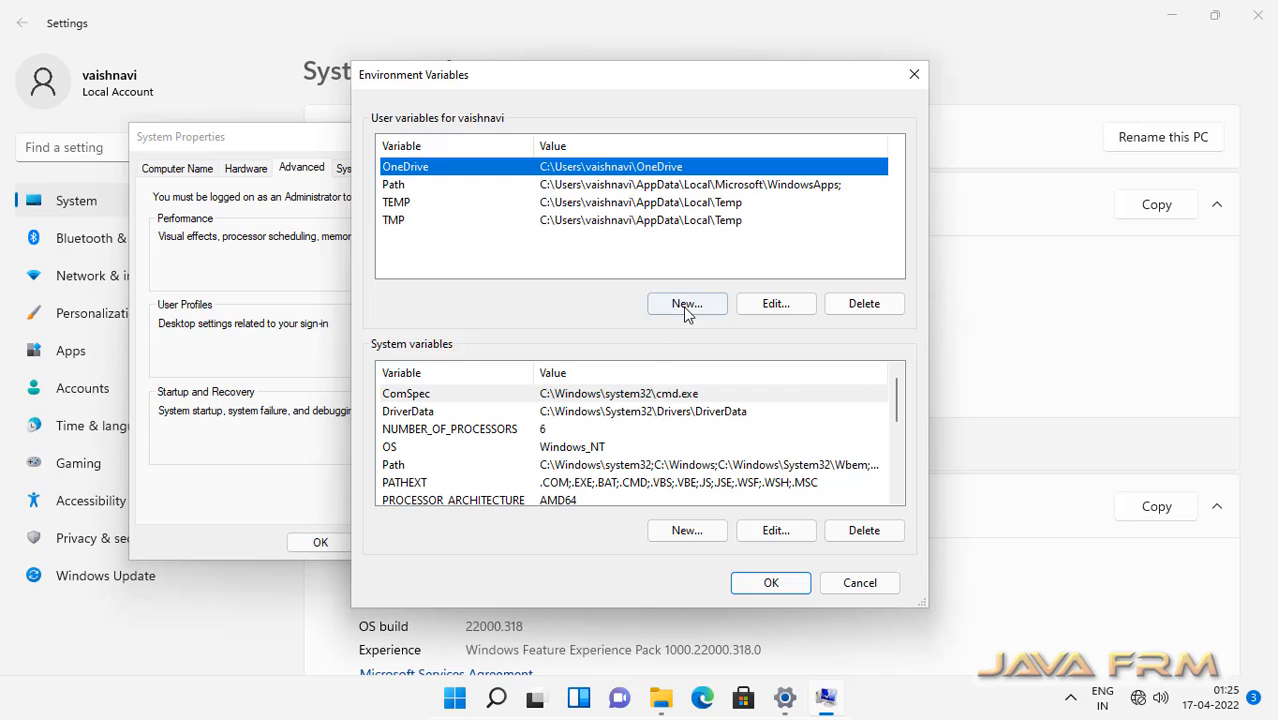
Create a new system variable named JAVA_HOME with the copied path C:\jdk-17 as its value.
left_click(687, 532)
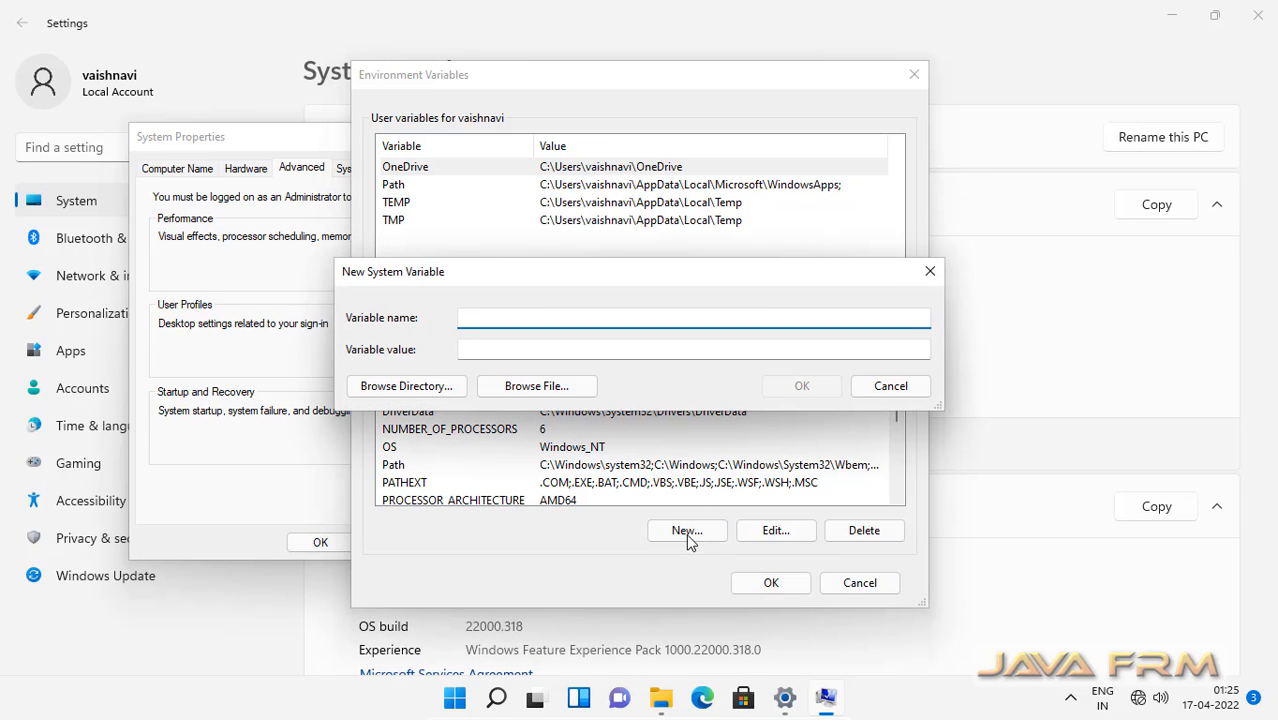
type("JAVA_HOME")
left_click(580, 352)
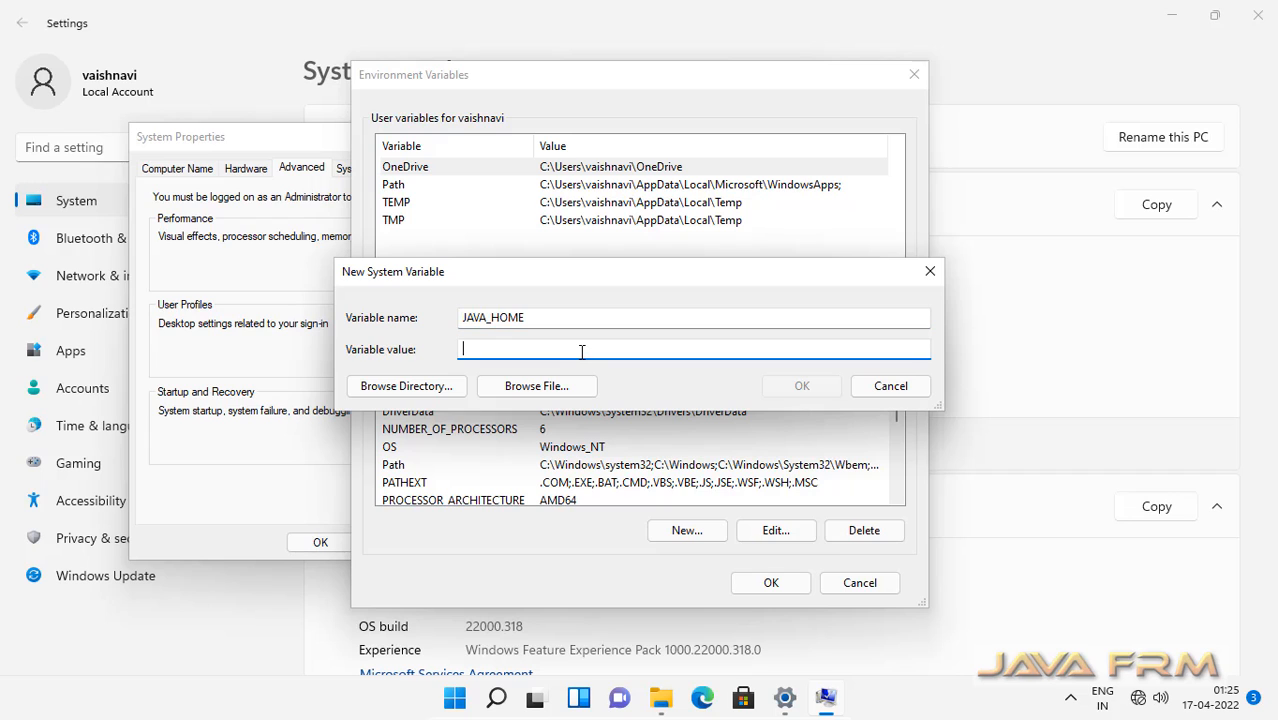
key("ctrl+v")
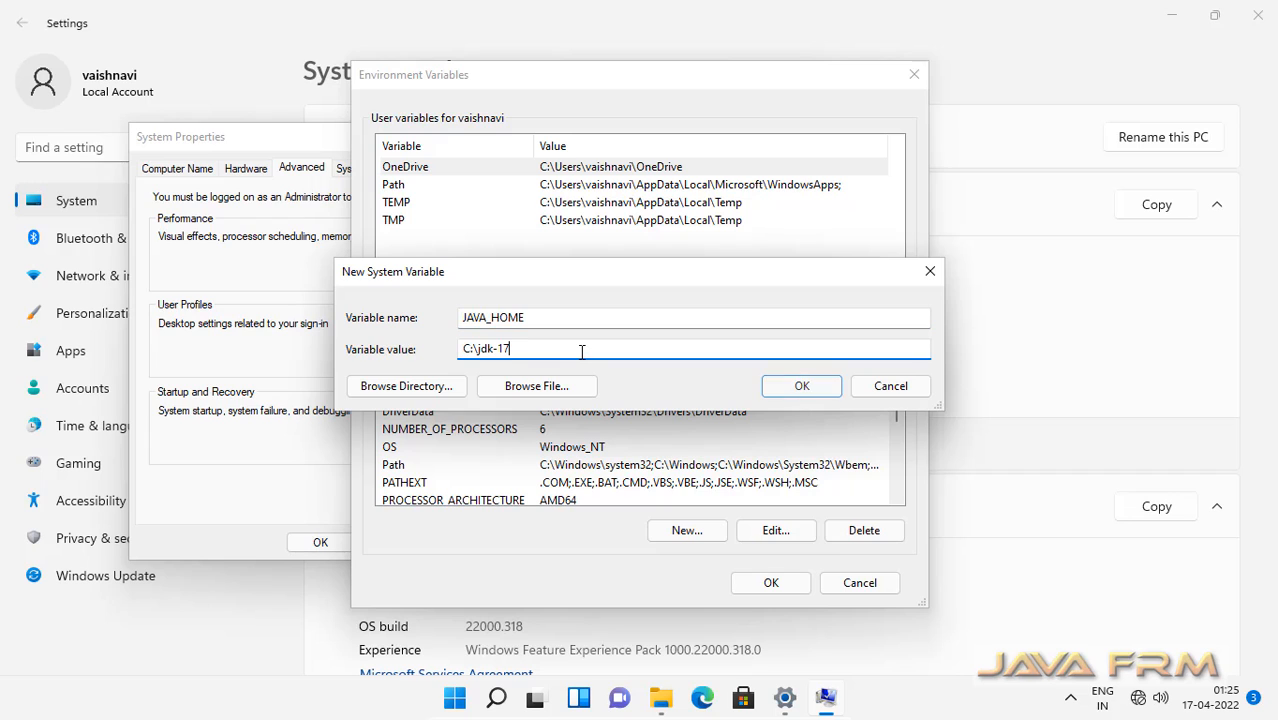
left_click(801, 386)
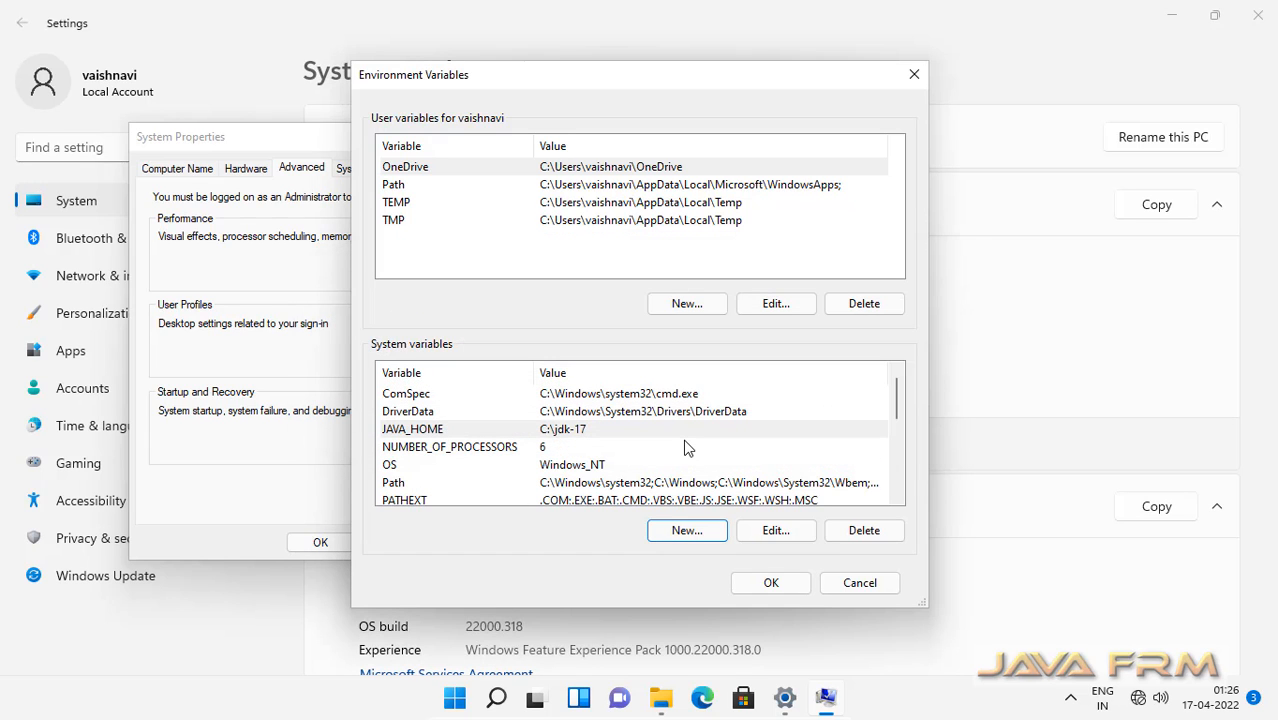
Add a new entry %JAVA_HOME%\bin to the system Path variable and confirm the edit.
scroll(628, 482, "down", 3)
scroll(505, 468, "up", 1)
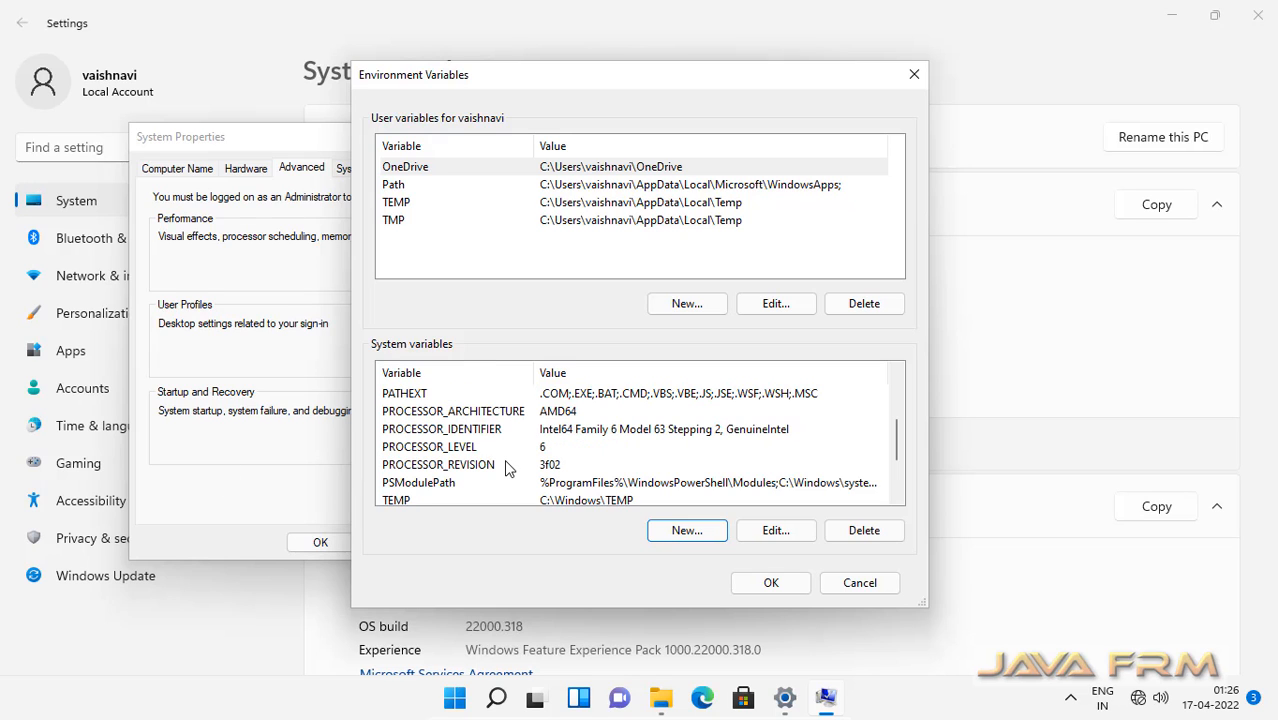
scroll(505, 468, "down", 1)
scroll(505, 468, "up", 2)
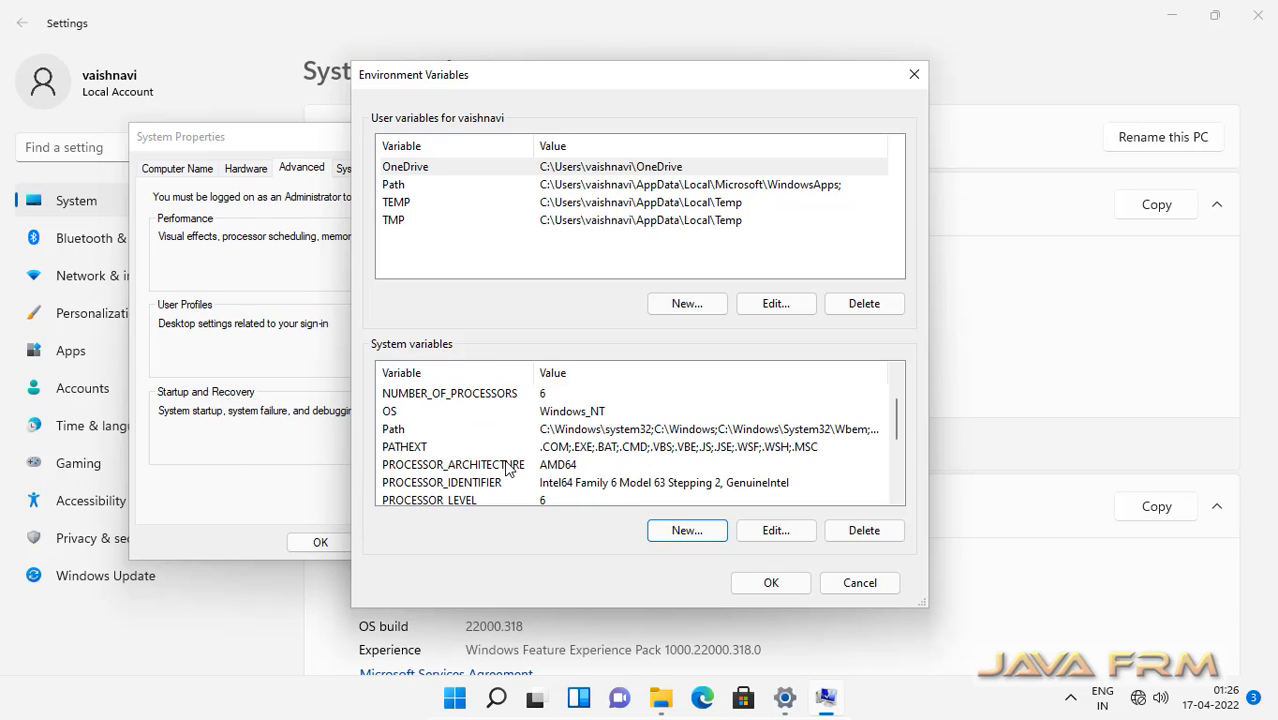
left_click(636, 430)
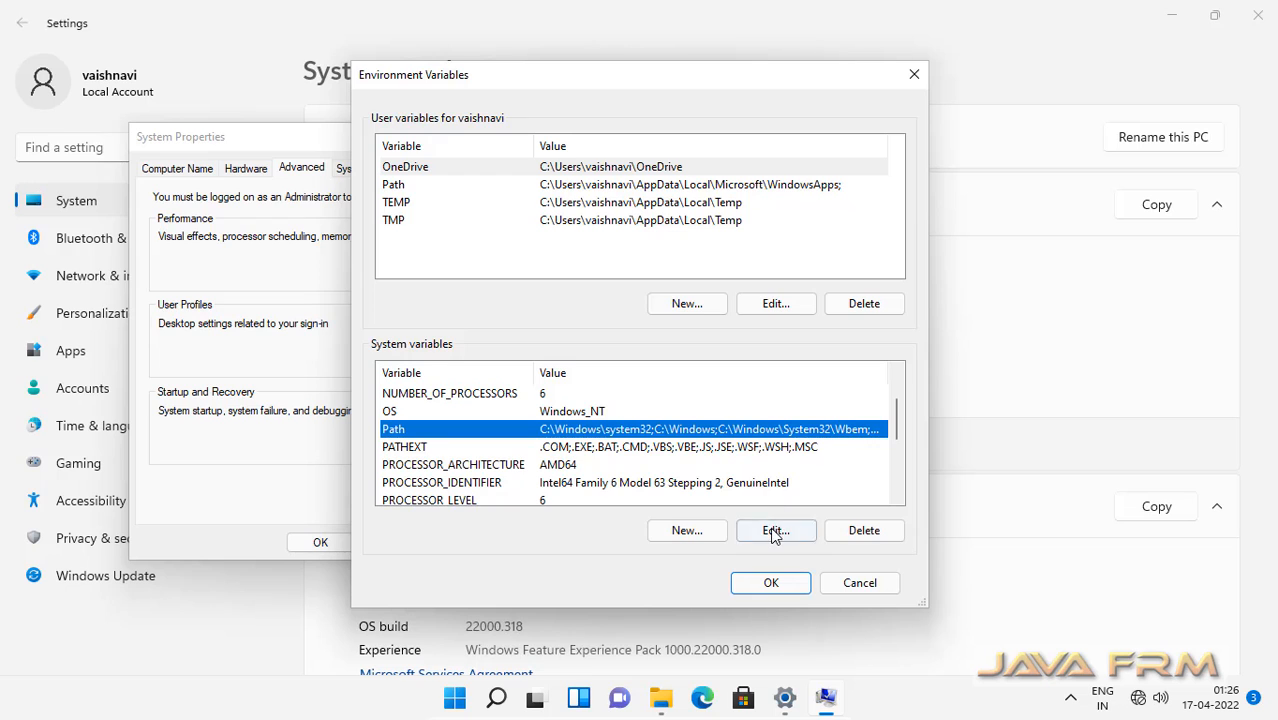
left_click(773, 532)
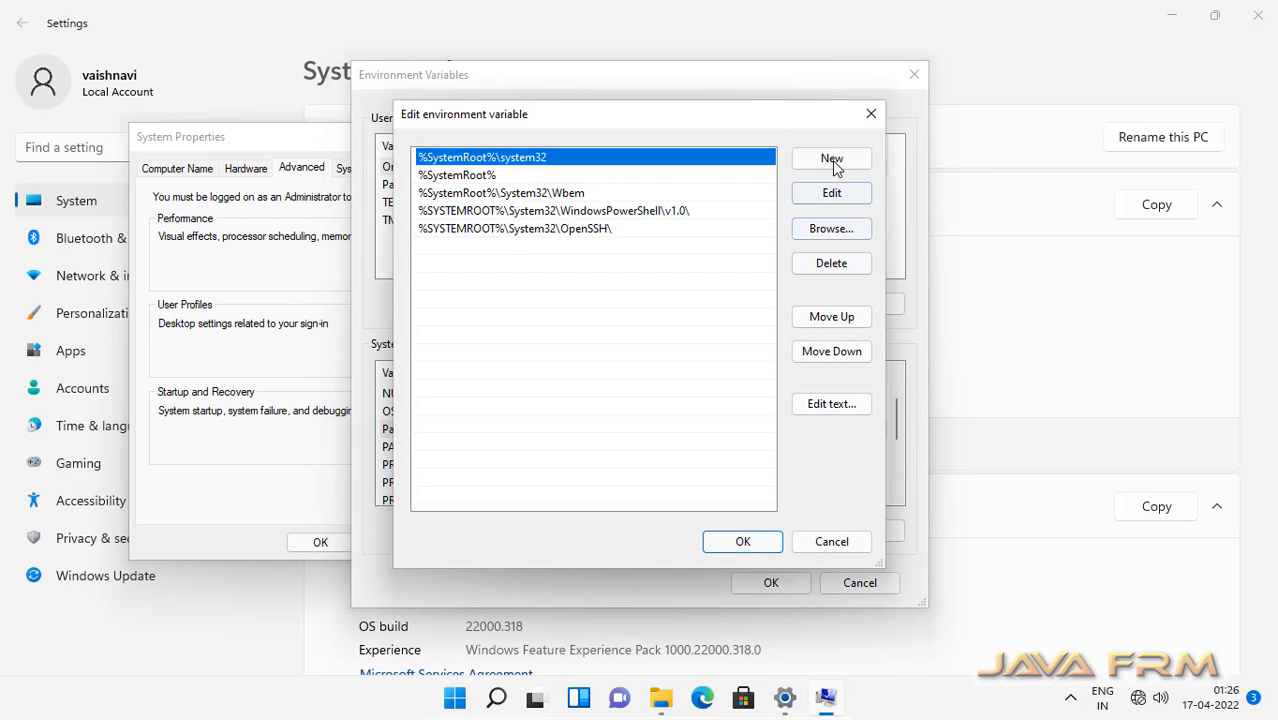
left_click(832, 160)
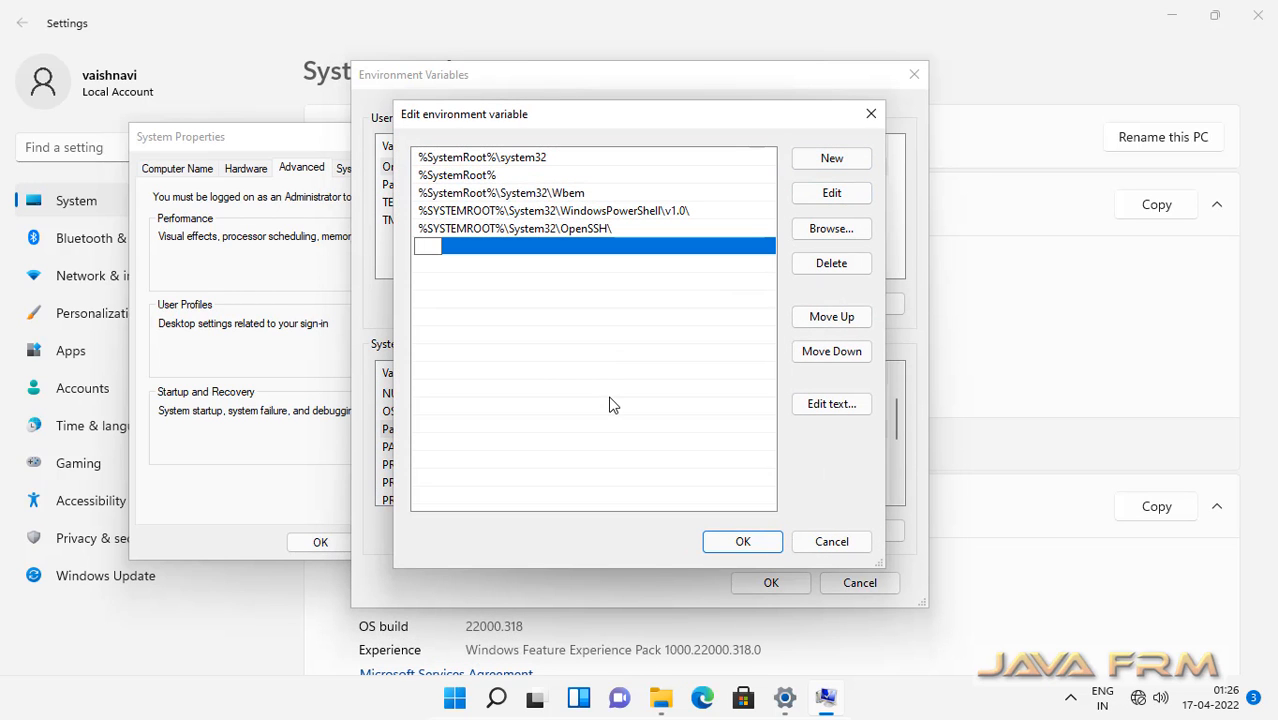
type("%JAVA_HOME%")
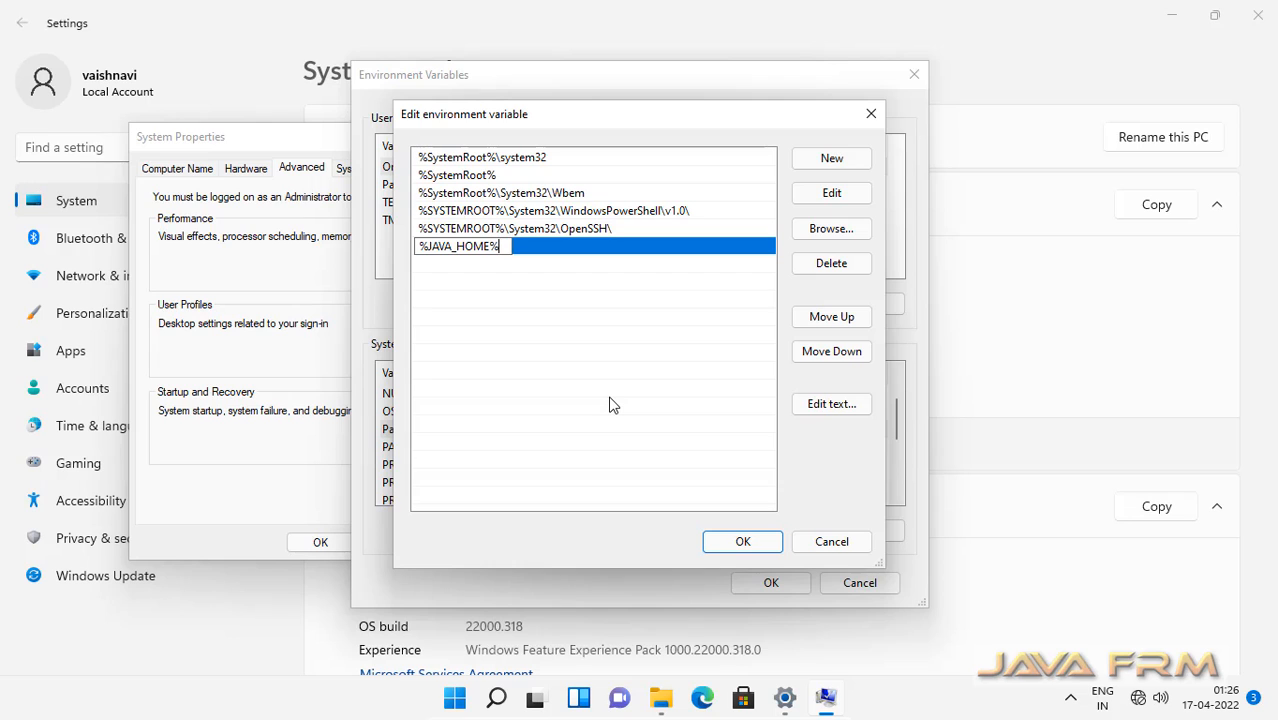
type("\\bin")
left_click(741, 543)
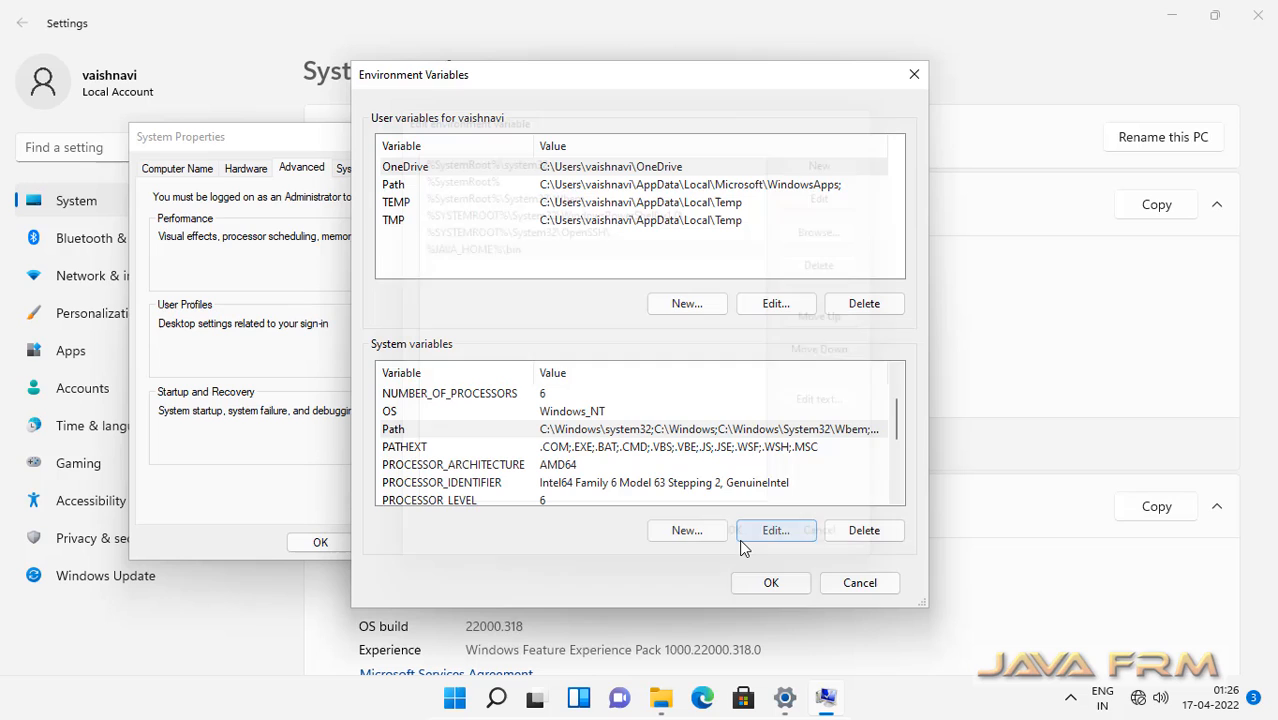
Accept the environment variable changes, confirm the system properties and close the Settings window.
left_click(797, 579)
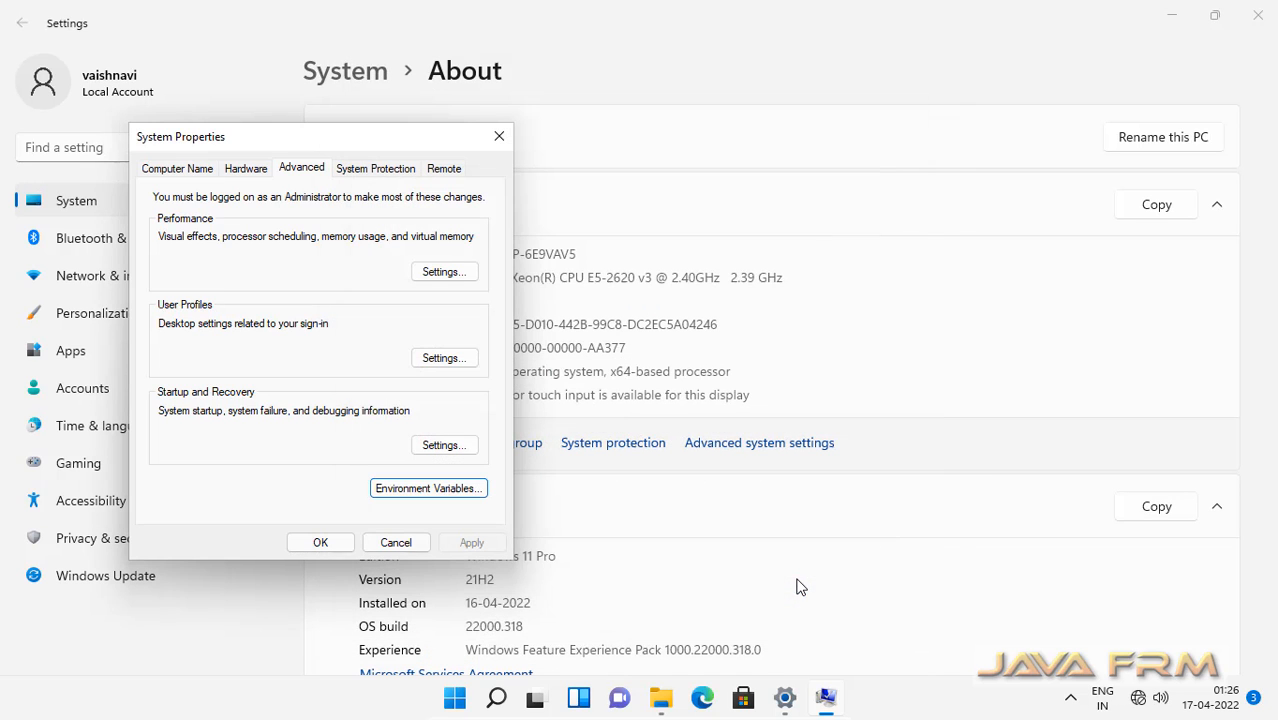
left_click(320, 543)
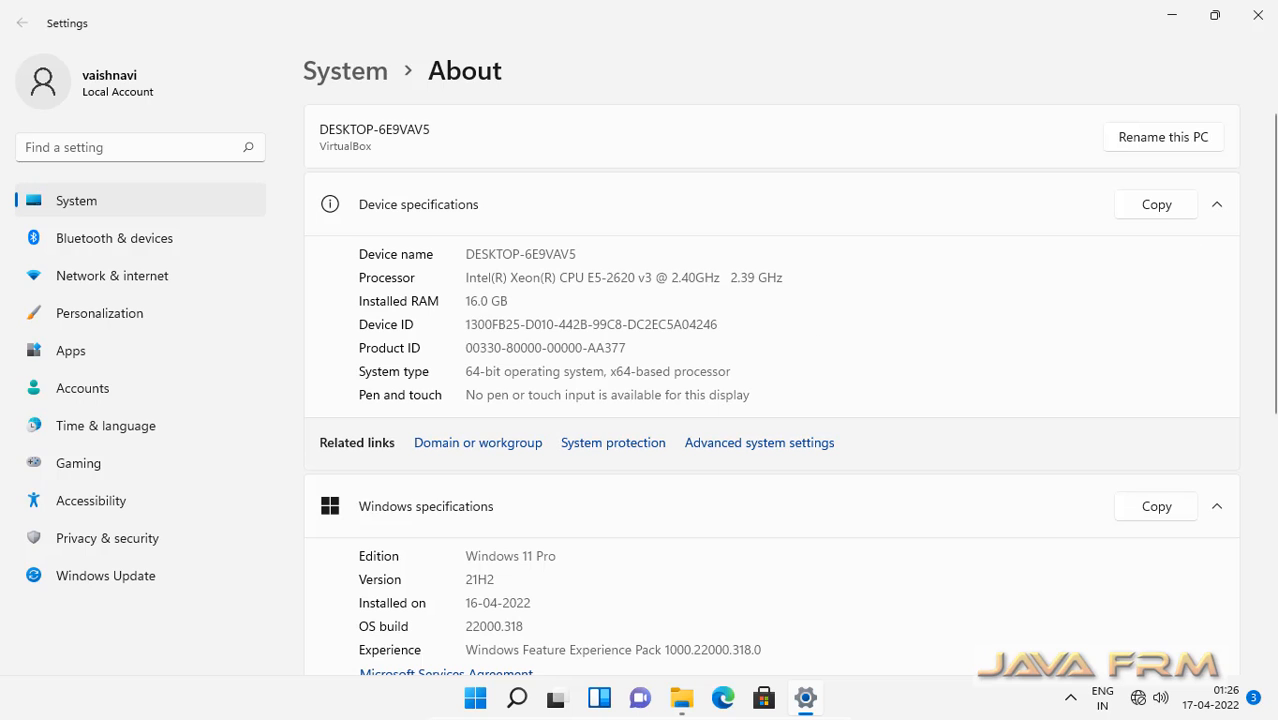
left_click(1261, 22)
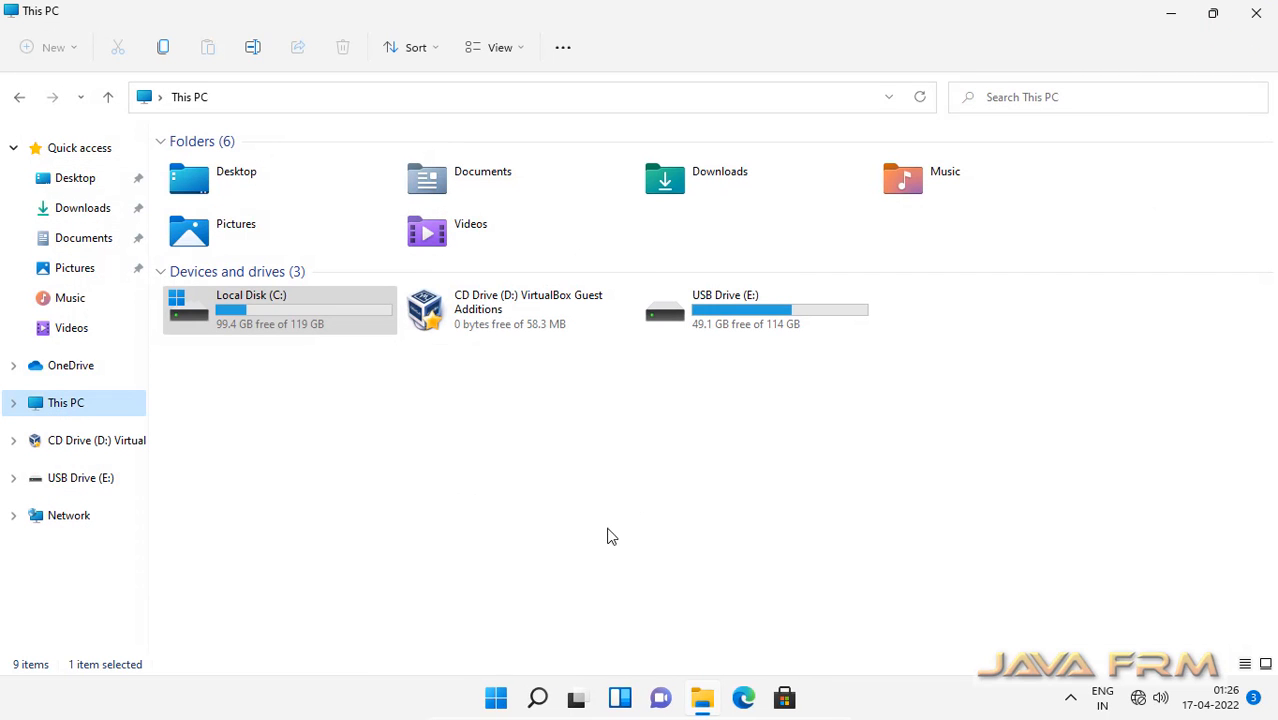
Search for Command Prompt from the Start menu and open it ready for input.
left_click(494, 700)
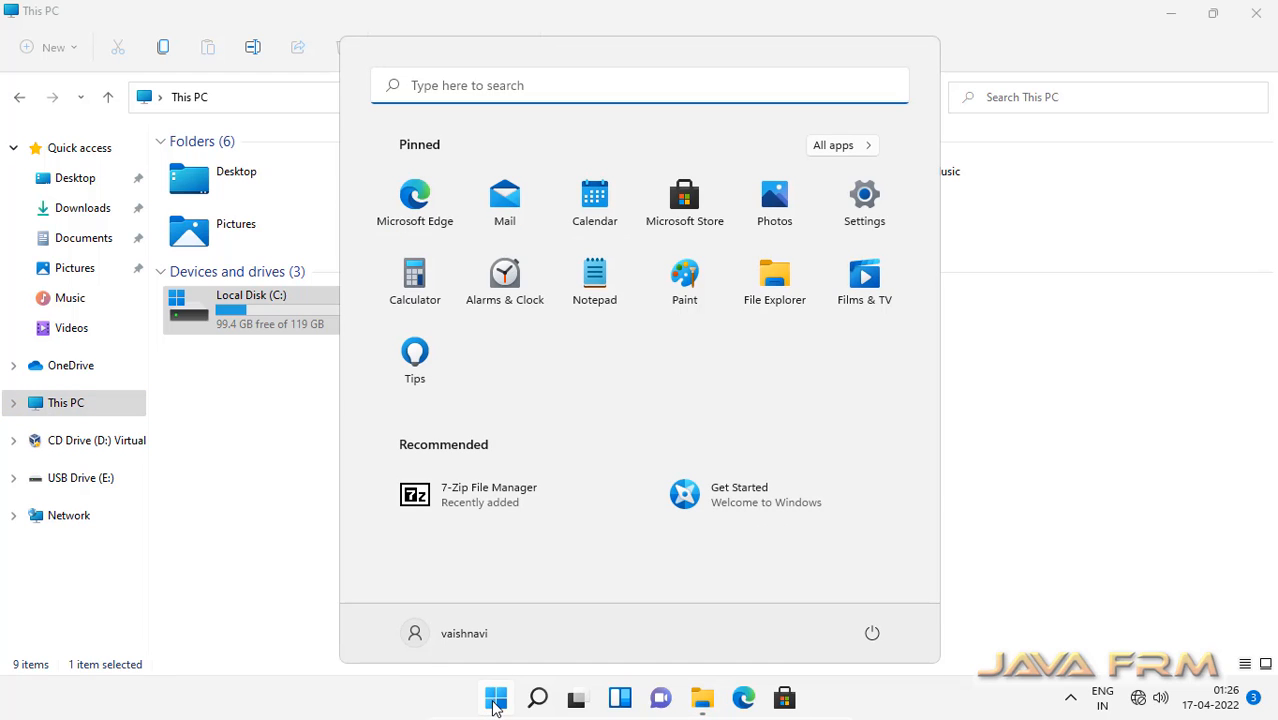
left_click(463, 89)
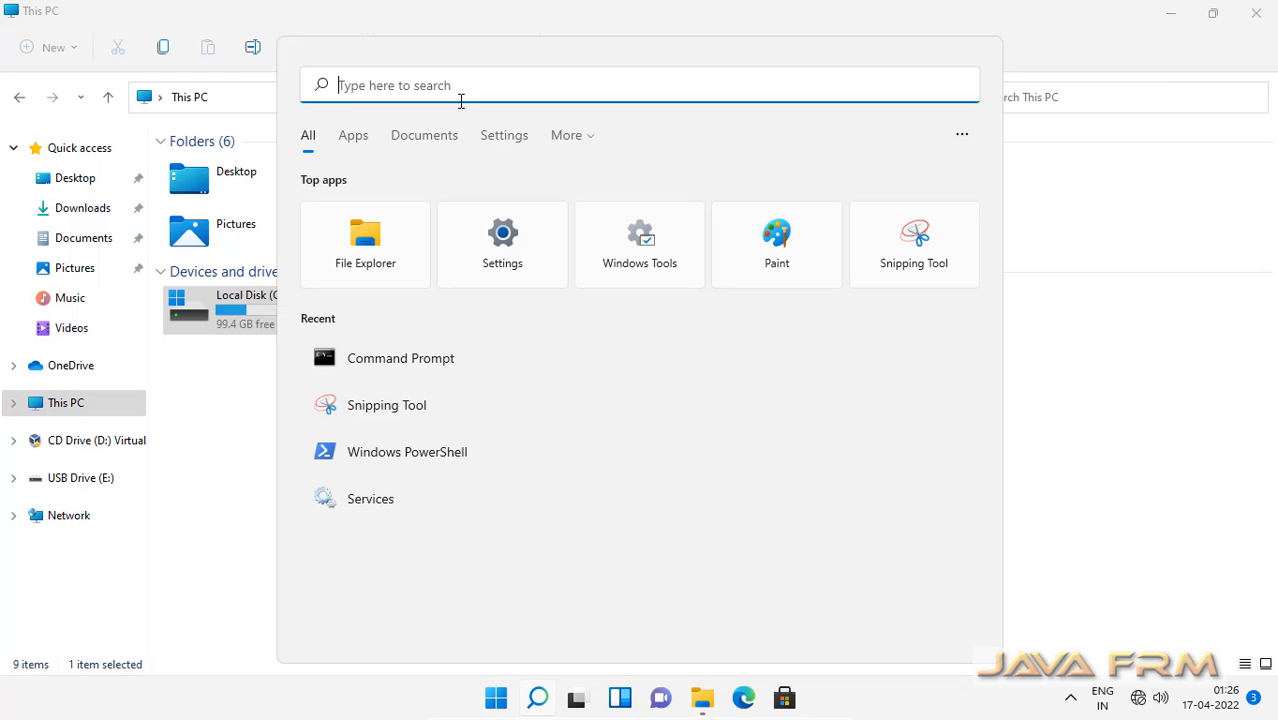
type("c")
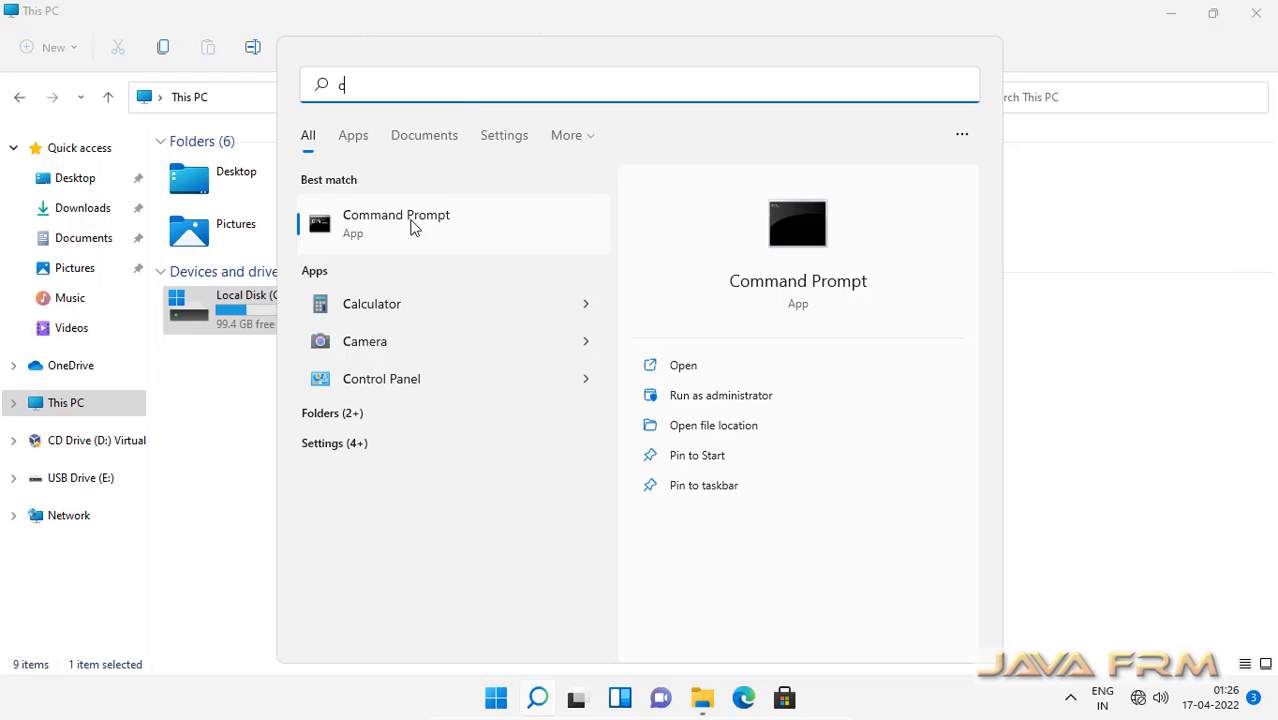
left_click(413, 229)
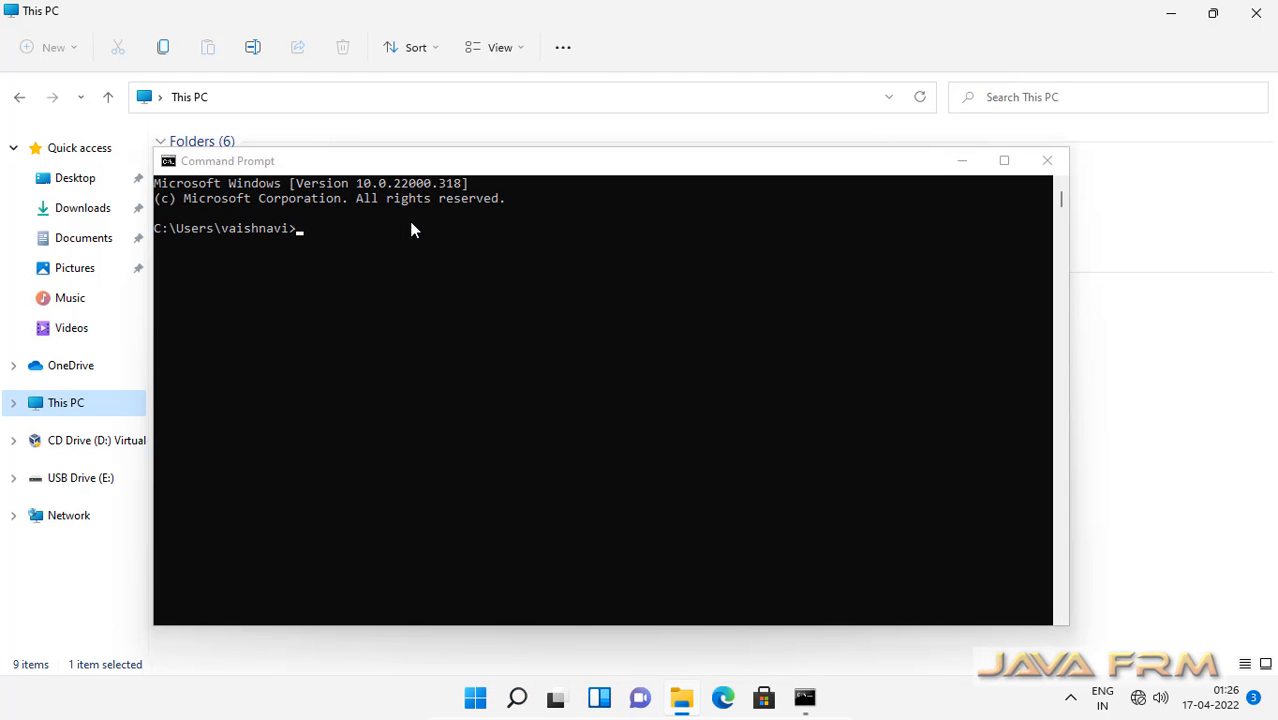
left_click(531, 250)
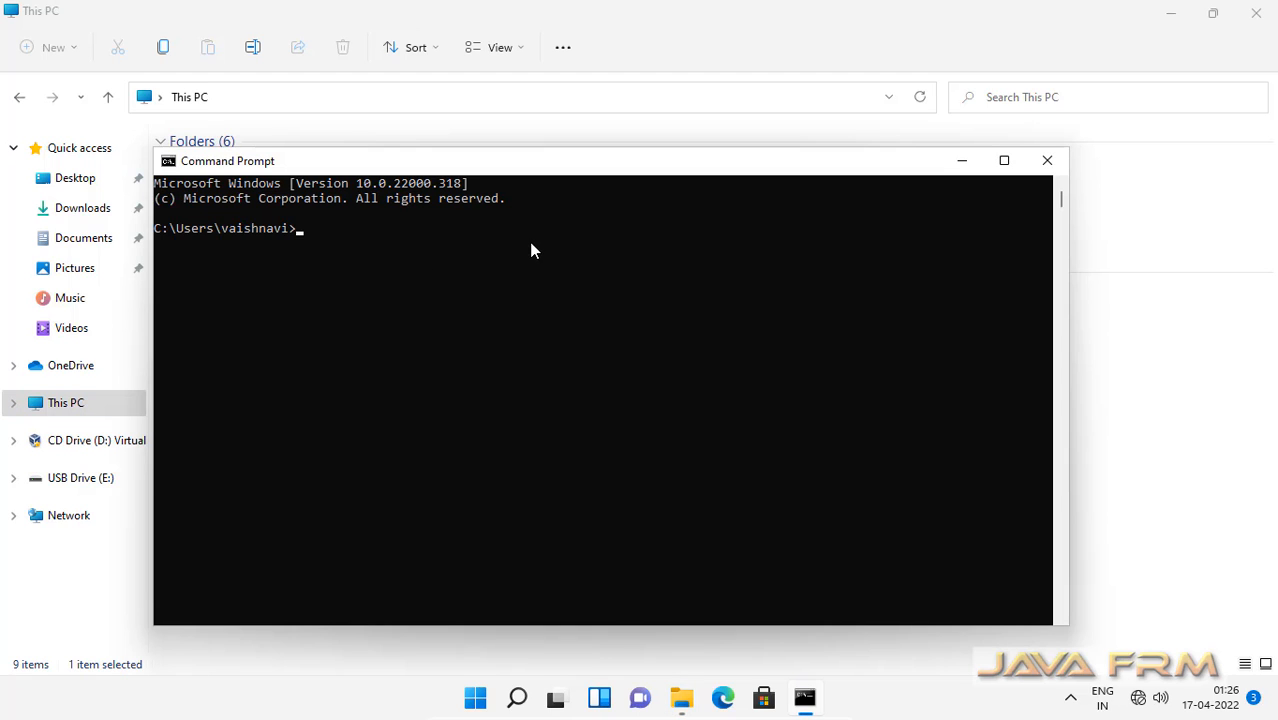
Check the installed Java runtime and compiler versions with java -version and javac -version in a maximized Command Prompt.
type("java -version")
key("Return")
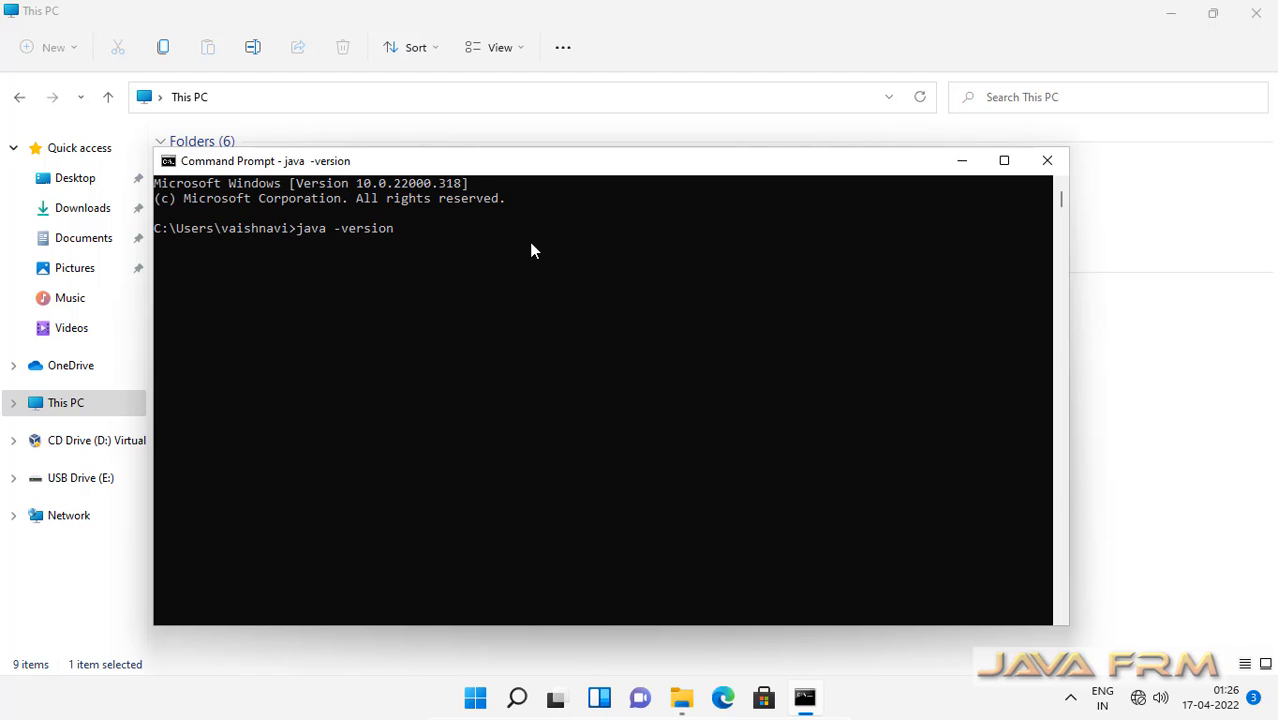
left_click(1004, 162)
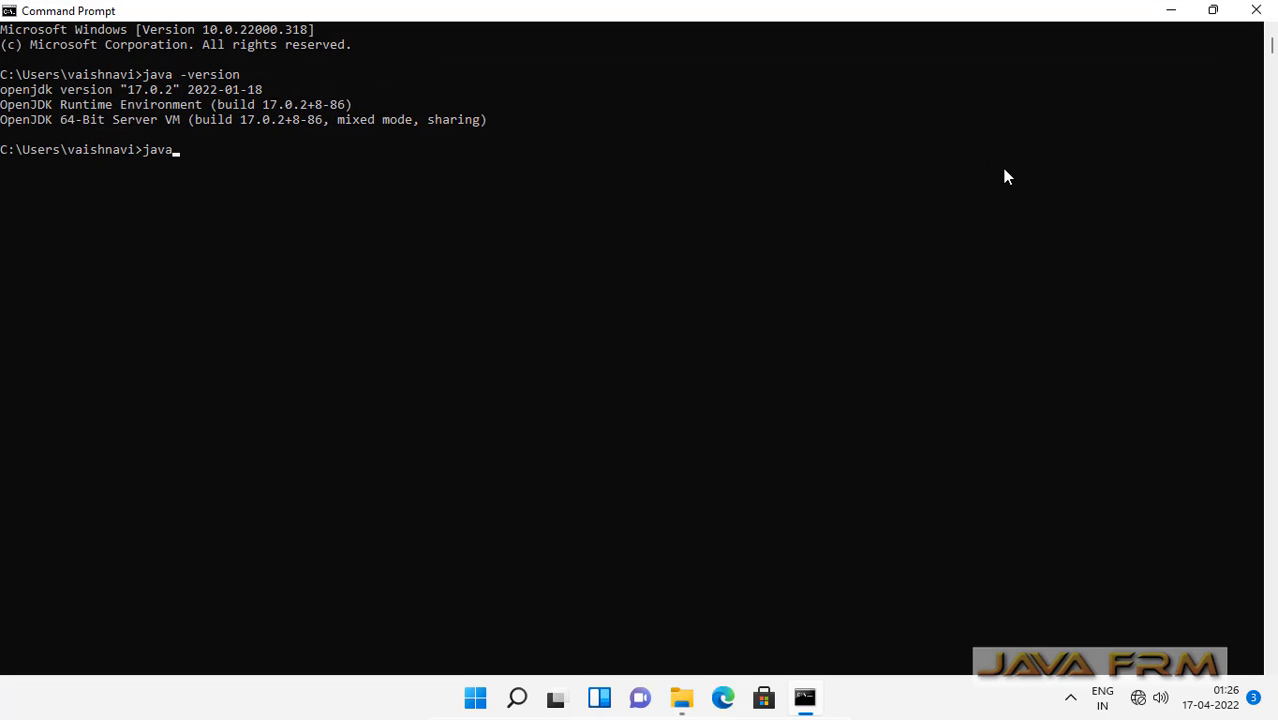
type("javac -version")
key("Return")
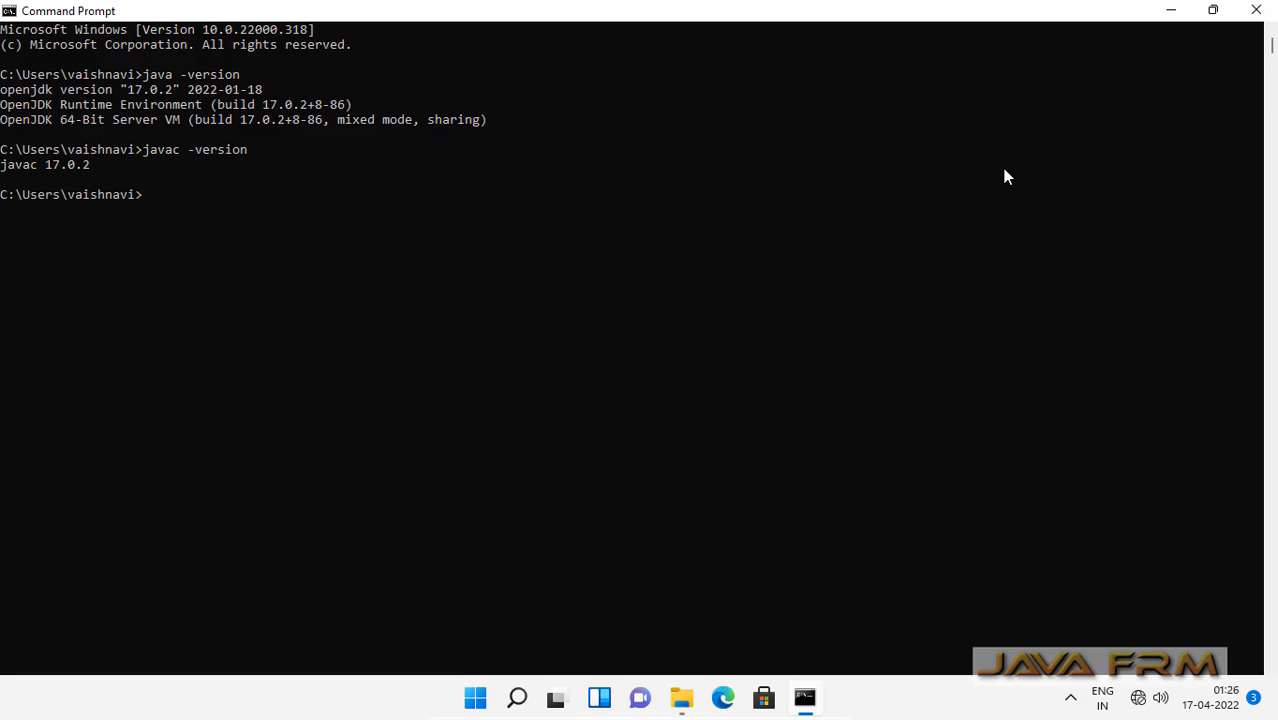
Start the interactive Java shell with jshell and exit it back to the command line.
type("jshell")
key("Return")
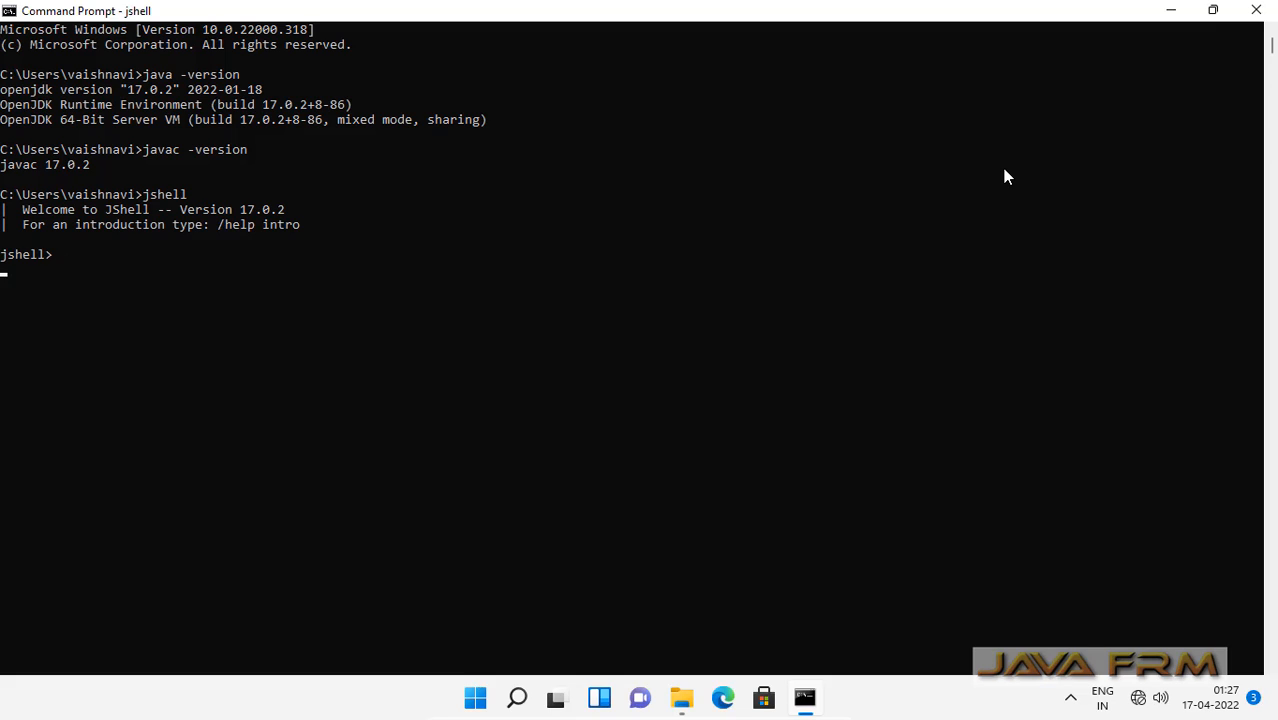
Run java and javac without arguments to display their usage help, and close the Command Prompt.
type("java")
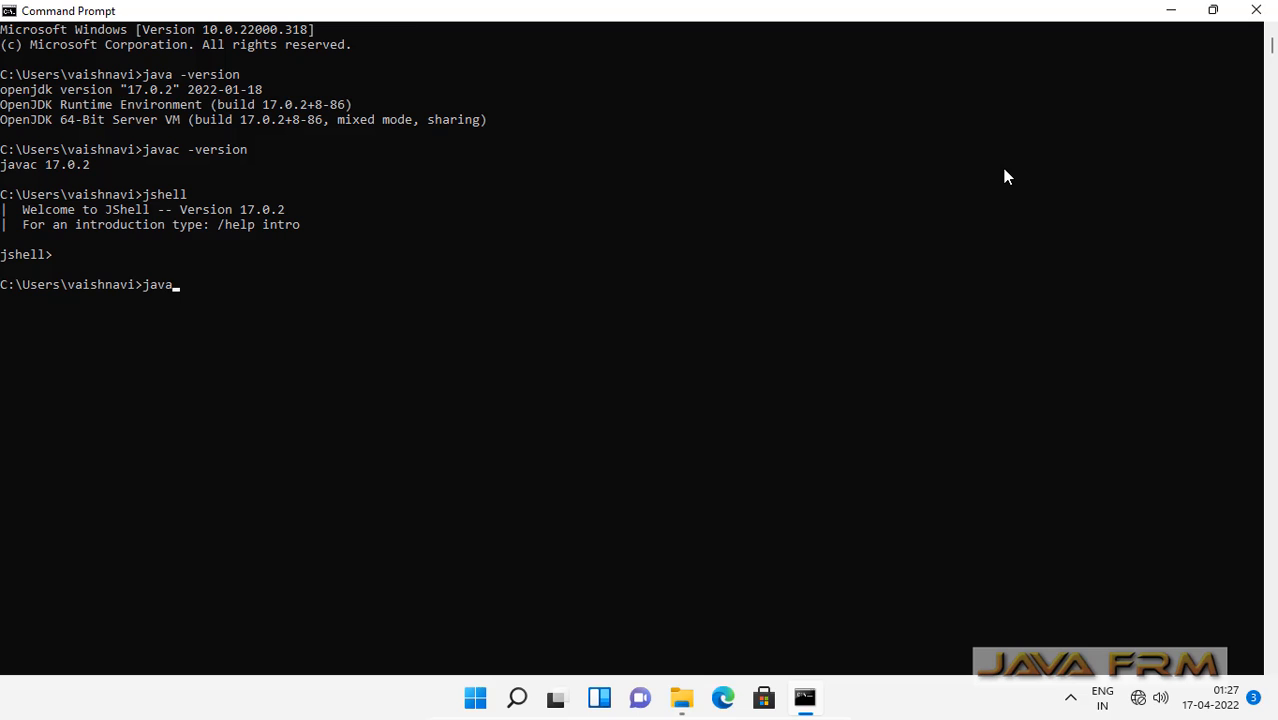
key("Return")
type("javc")
key("Return")
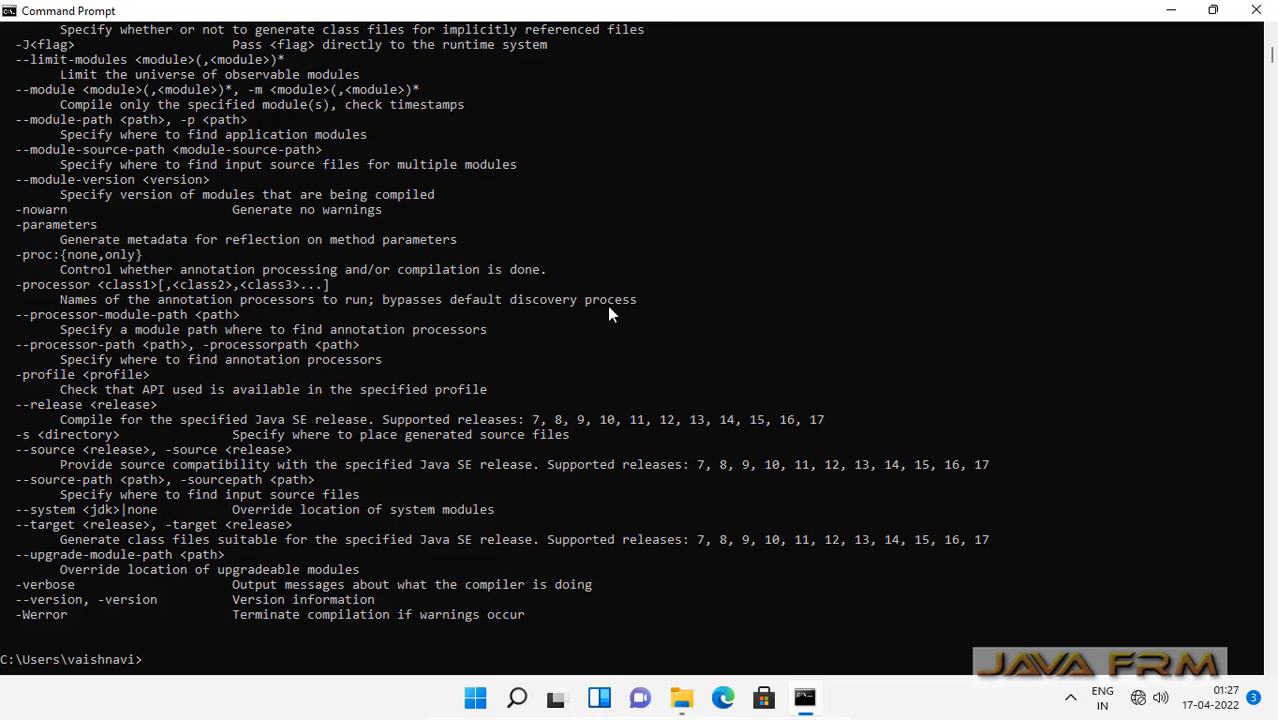
left_click(1257, 10)
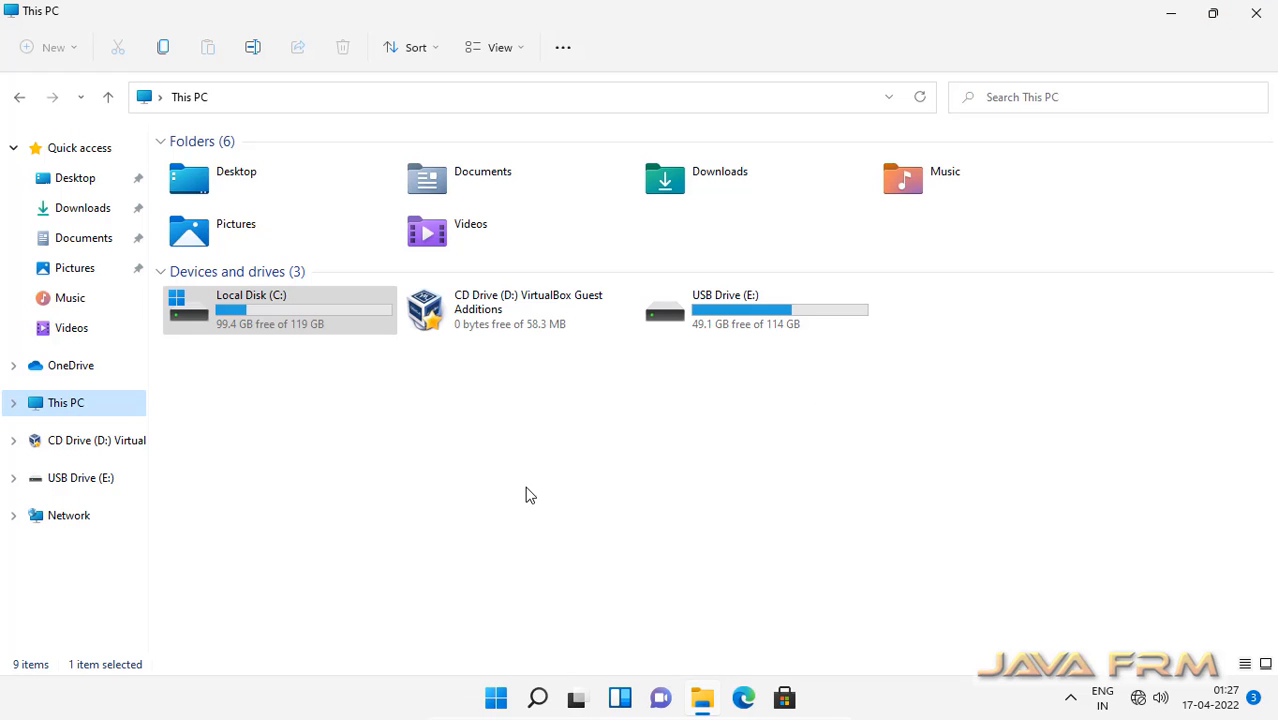